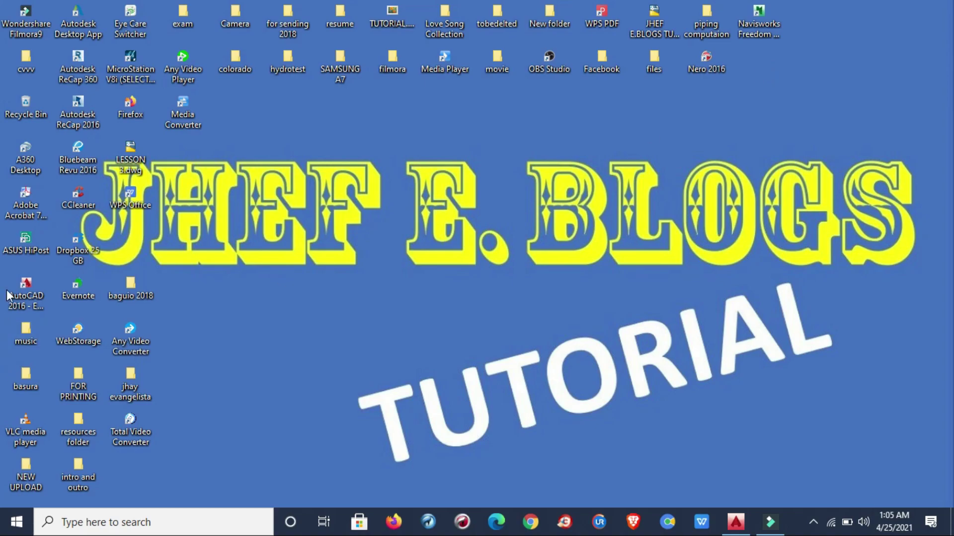
# Switch to the AutoCAD 2016 window showing the blank Drawing1.dwg.
pyautogui.click(735, 522)
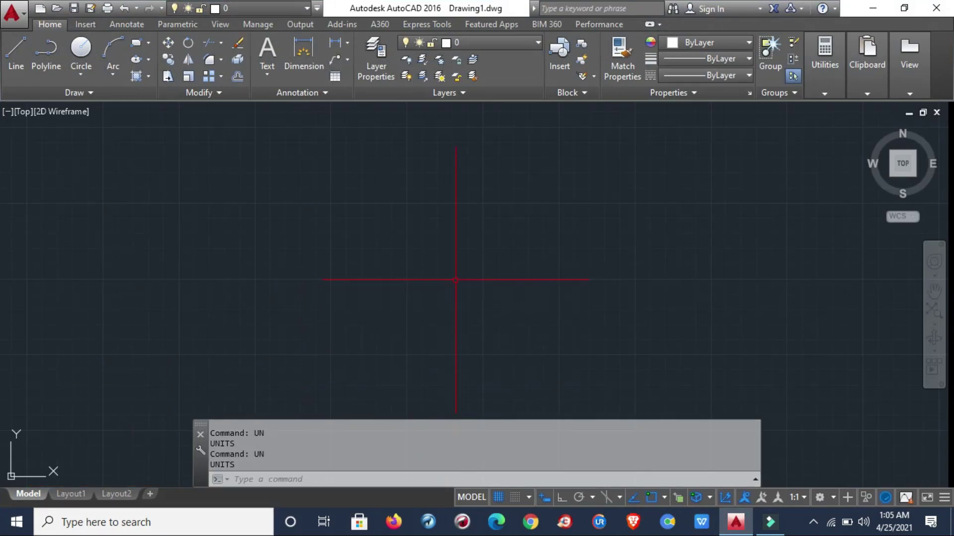
pyautogui.moveTo(443, 276)
pyautogui.mouseDown(button='middle')
pyautogui.moveTo(305, 298)
pyautogui.moveTo(336, 288)
pyautogui.moveTo(346, 273)
pyautogui.mouseUp(button='middle')
pyautogui.write('UN')
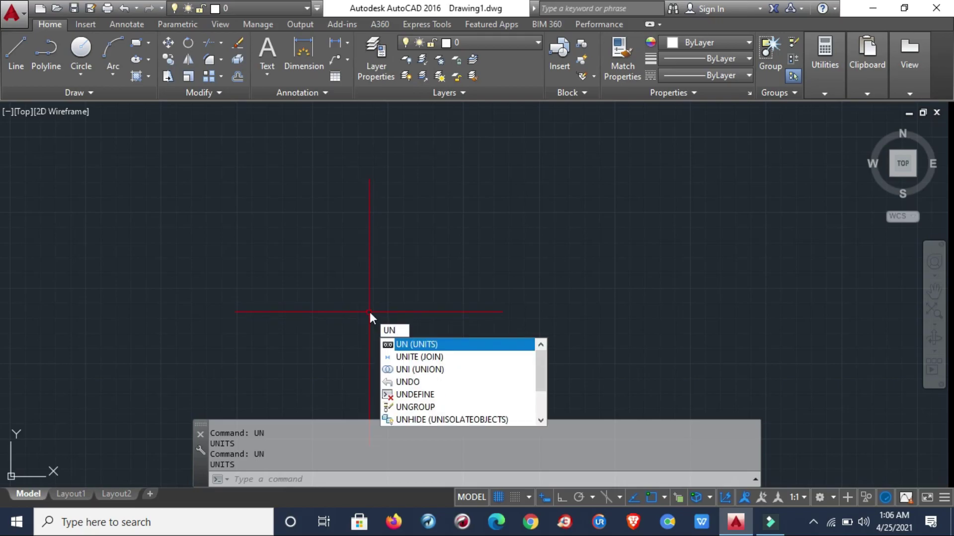
# In Drawing Units, keep Decimal length, 0.0000 precision and Millimeters insertion scale.
pyautogui.press('Return')
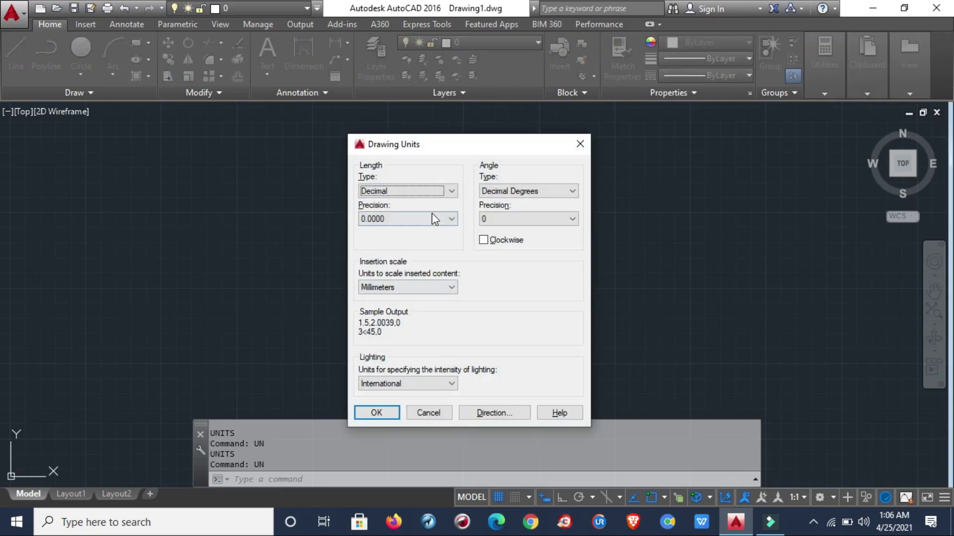
pyautogui.click(400, 194)
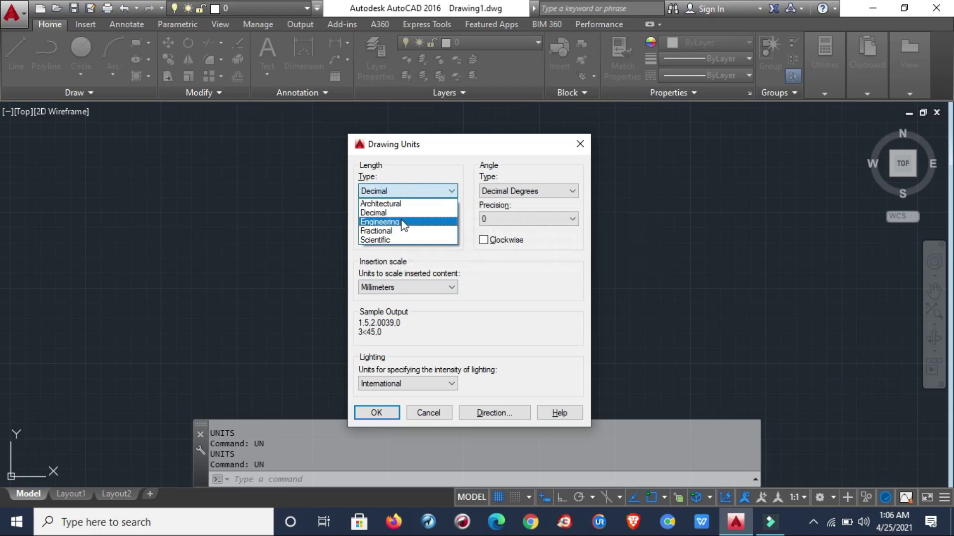
pyautogui.click(397, 168)
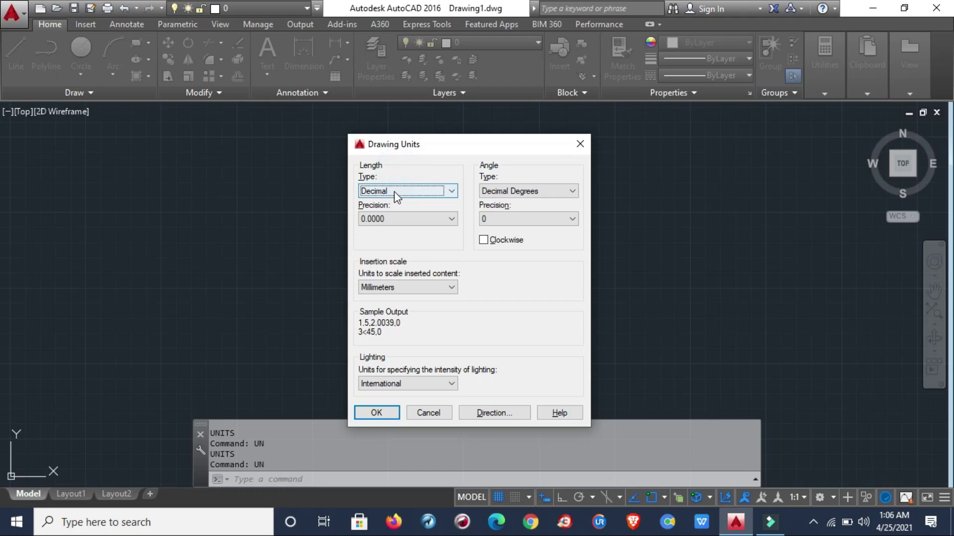
pyautogui.click(398, 217)
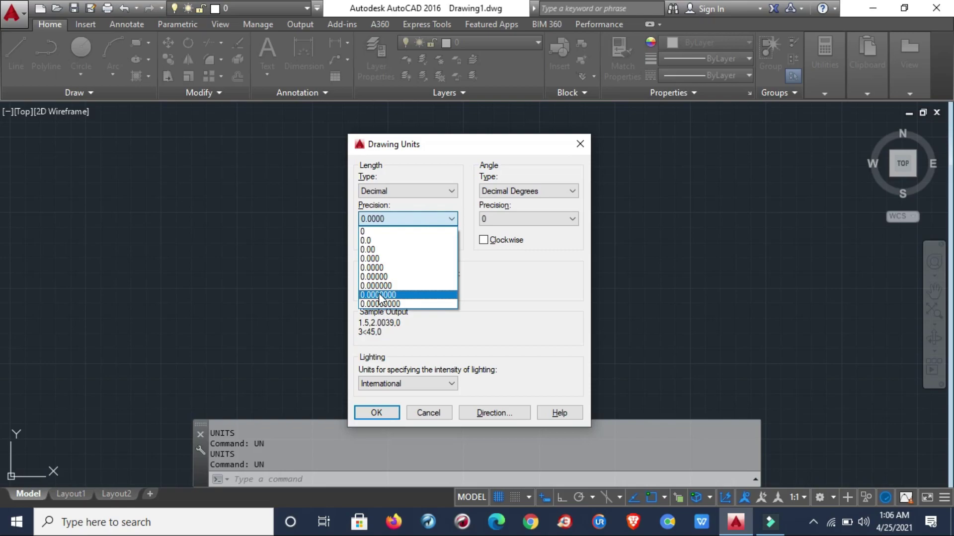
pyautogui.click(402, 160)
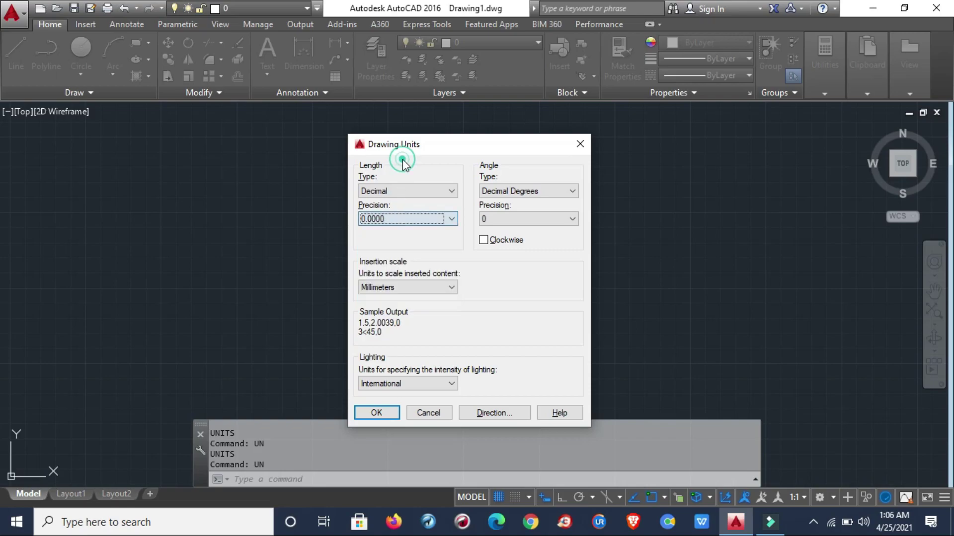
pyautogui.click(381, 283)
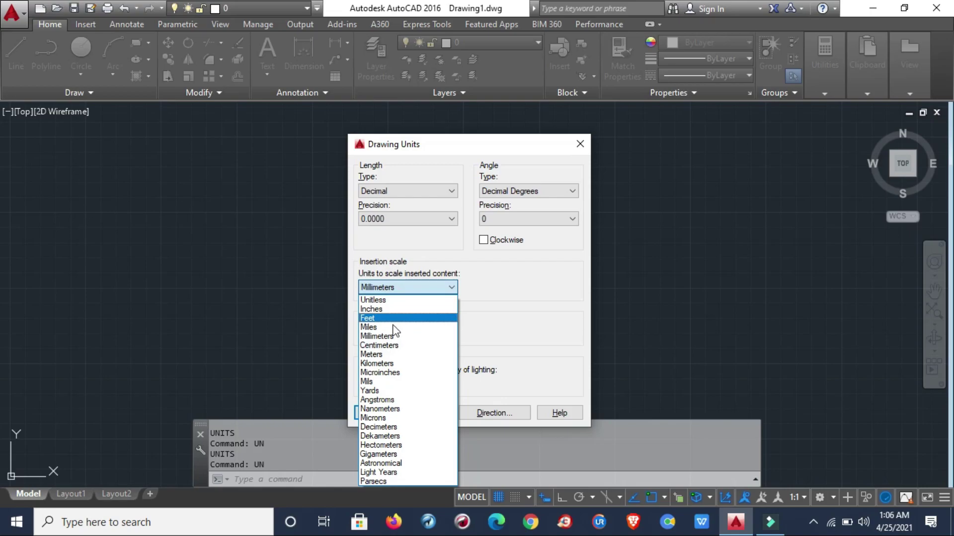
pyautogui.click(380, 336)
pyautogui.click(370, 289)
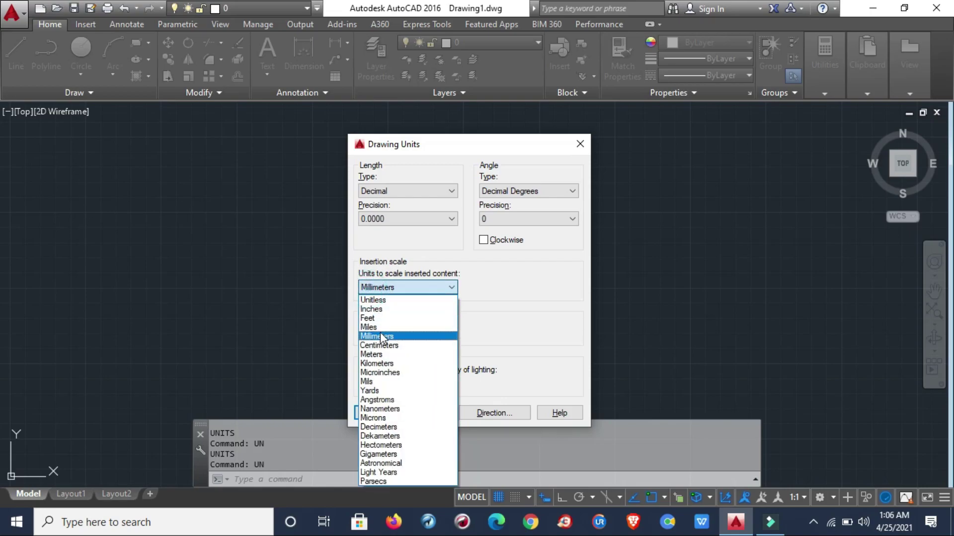
pyautogui.click(370, 309)
pyautogui.click(378, 287)
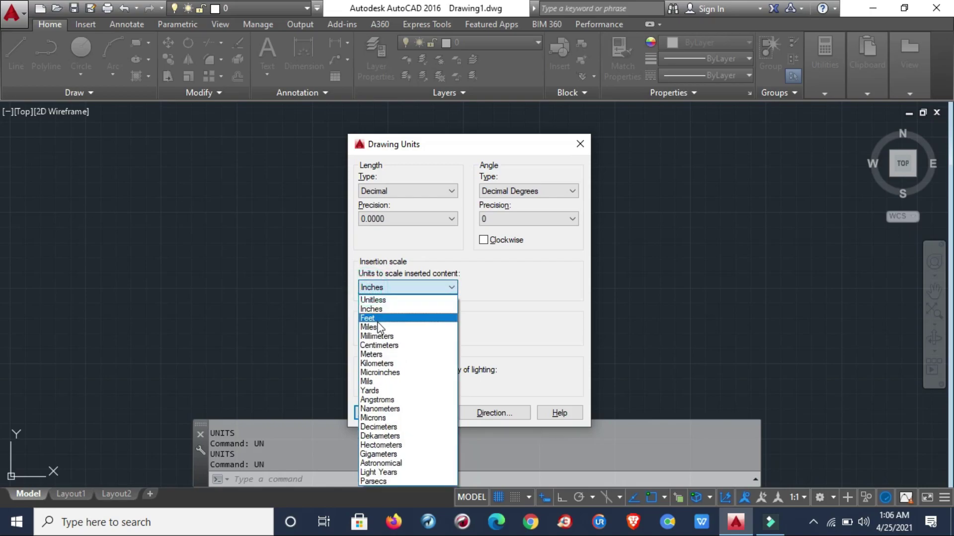
pyautogui.click(377, 318)
pyautogui.click(392, 287)
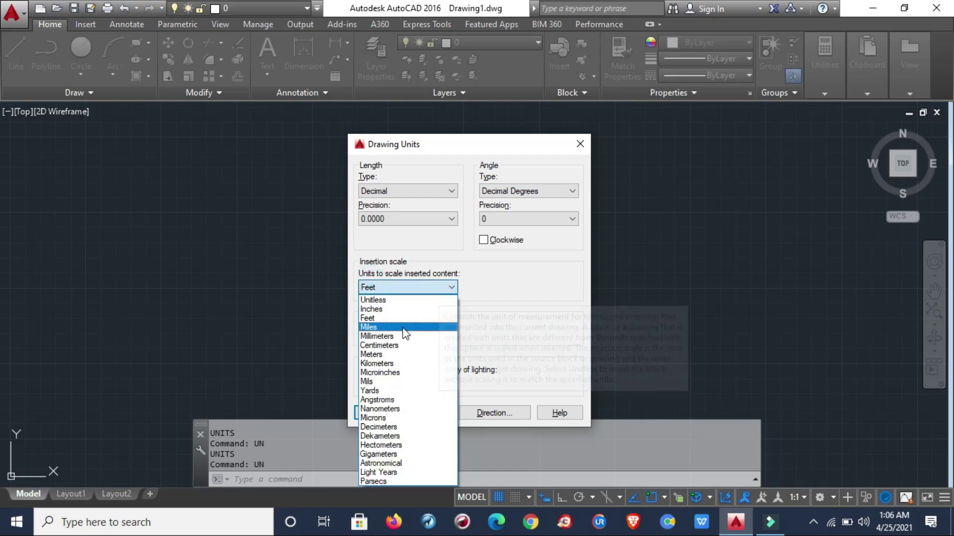
pyautogui.click(385, 337)
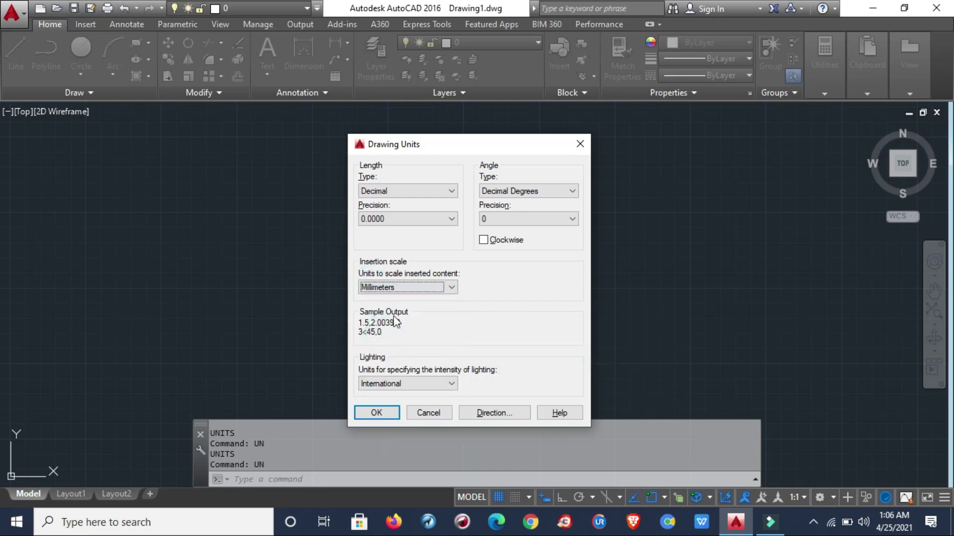
pyautogui.click(379, 413)
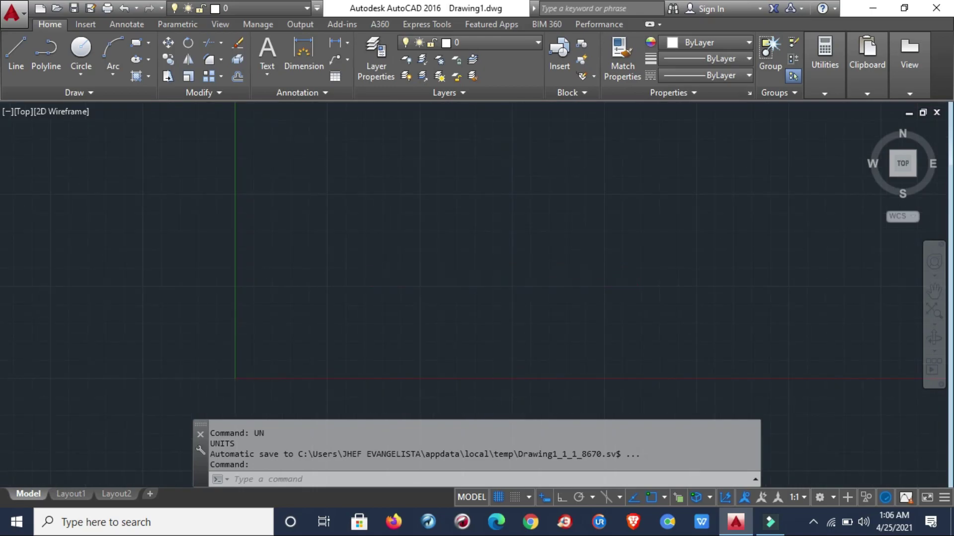
# Draw one vertical line near the origin with Ortho turned on.
pyautogui.moveTo(503, 285); pyautogui.dragTo(340, 236, button='middle')
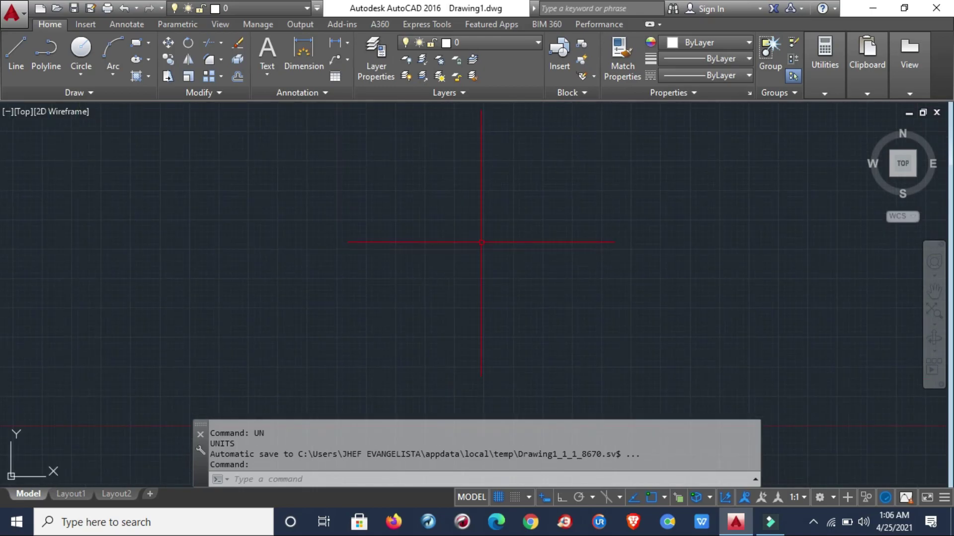
pyautogui.scroll(-2, 481, 242)
pyautogui.scroll(-2, 481, 236)
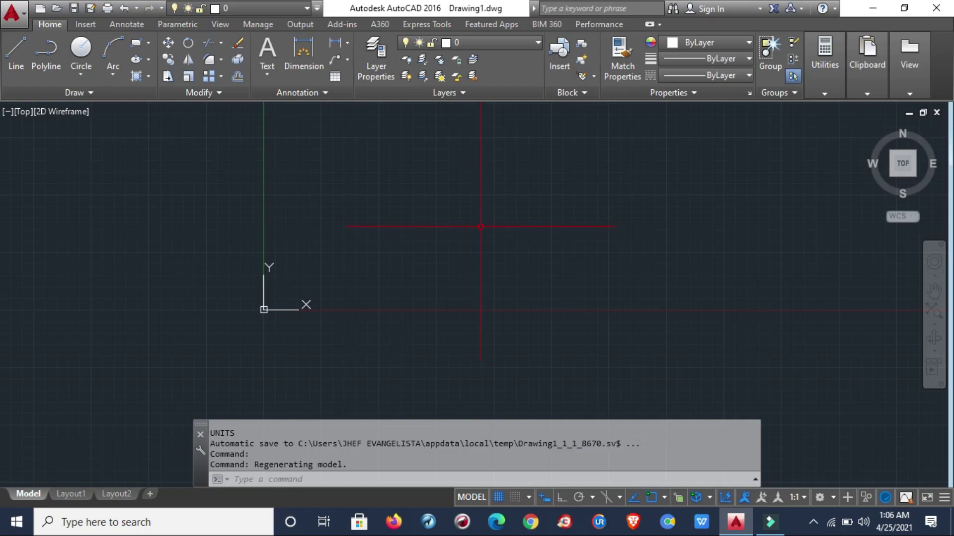
pyautogui.moveTo(481, 227); pyautogui.dragTo(396, 308, button='middle')
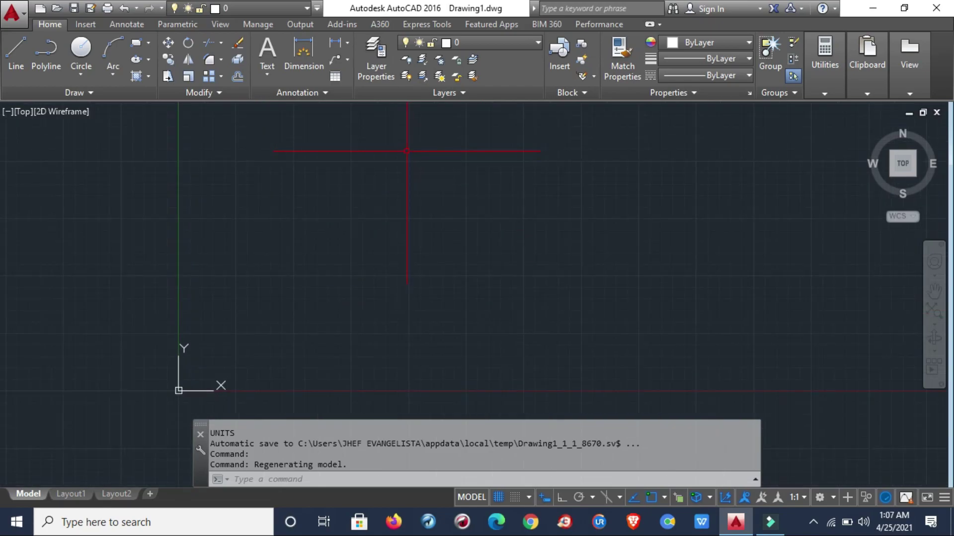
pyautogui.write('l')
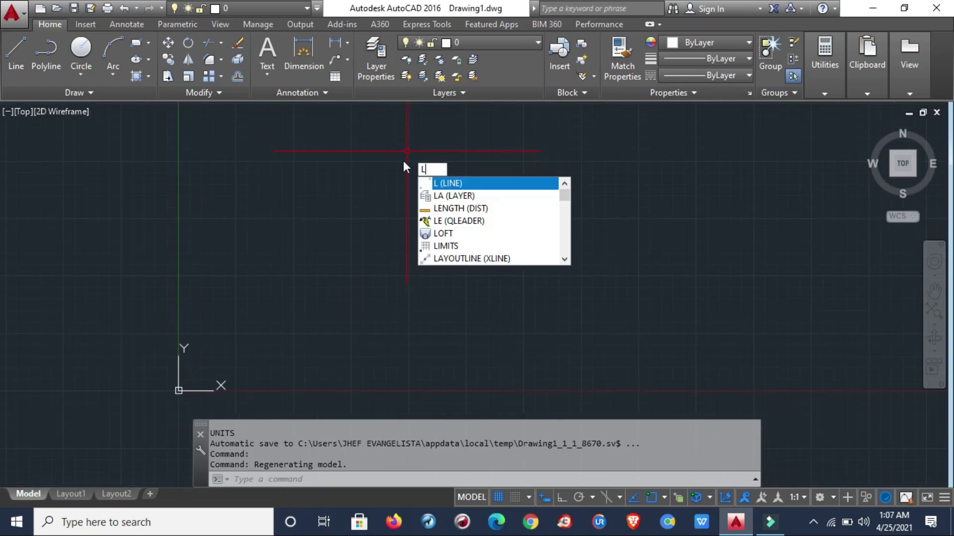
pyautogui.press('Return')
pyautogui.click(388, 162)
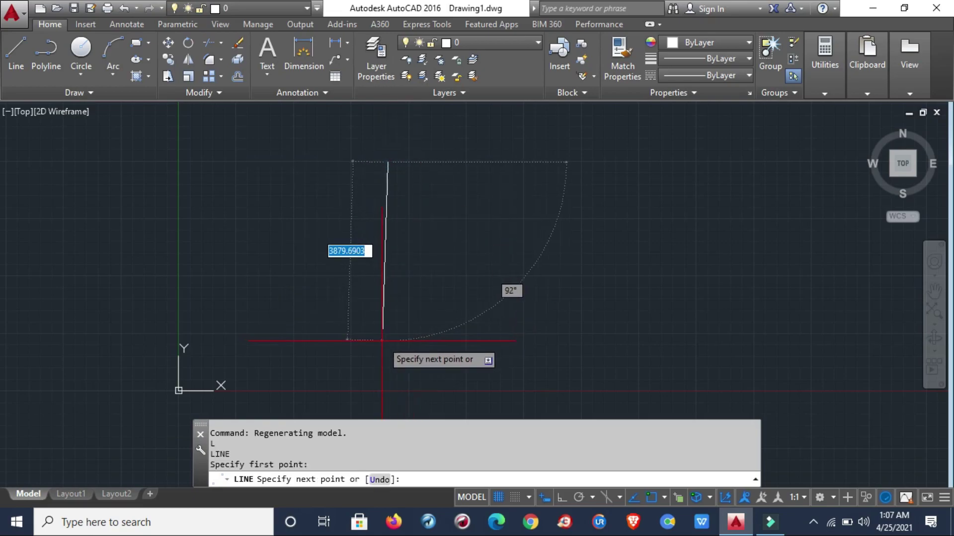
pyautogui.press('F8')
pyautogui.click(405, 326)
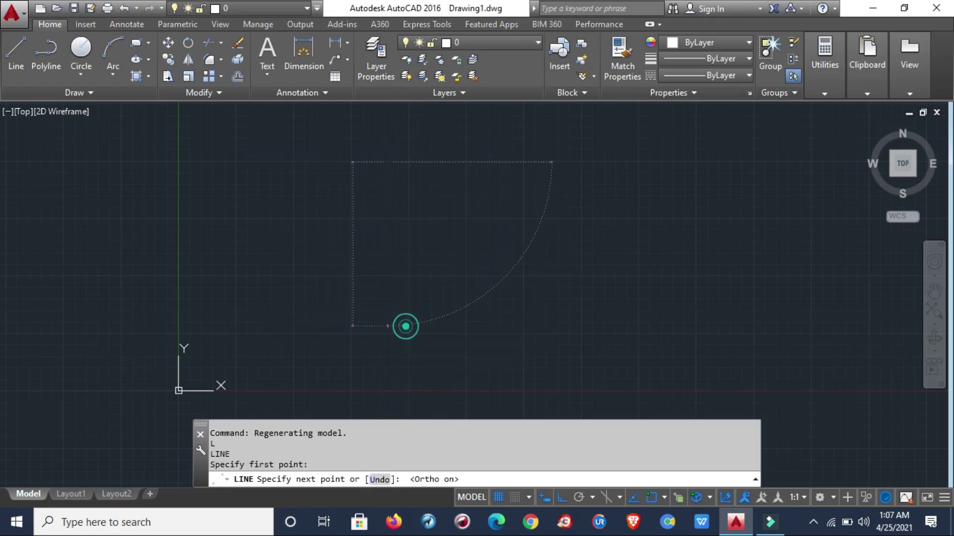
pyautogui.press('Return')
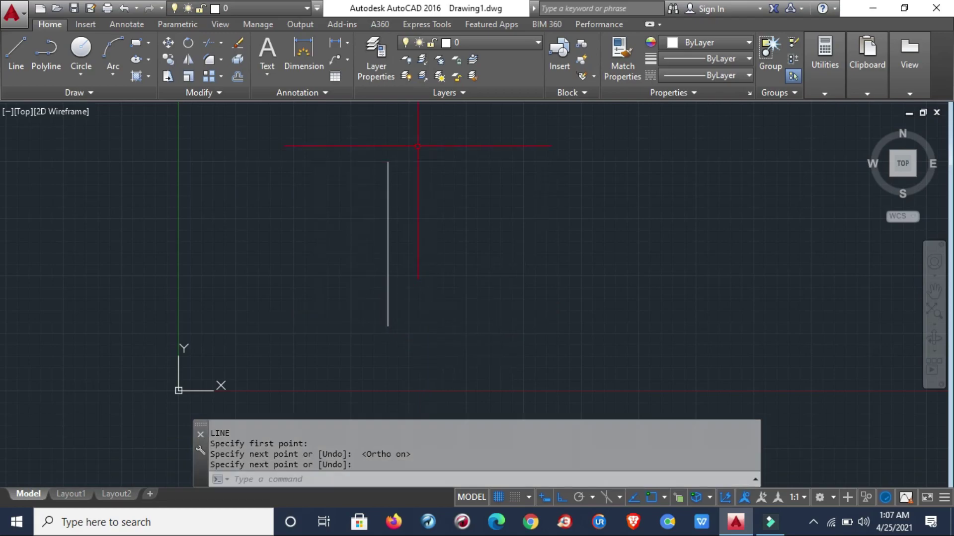
pyautogui.scroll(2, 378, 278)
pyautogui.scroll(1, 379, 298)
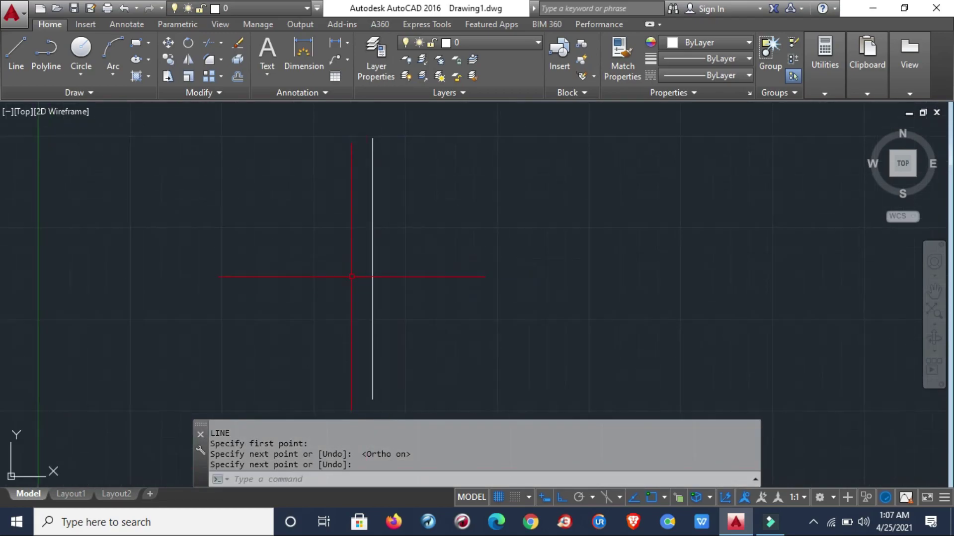
pyautogui.scroll(-2, 353, 277)
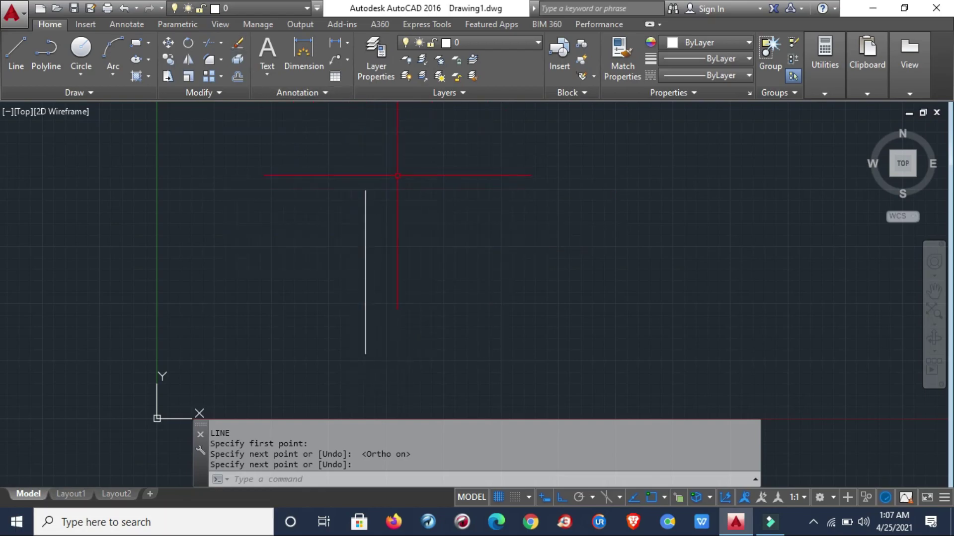
# Make a first attempt at copying the vertical line 500 units.
pyautogui.press('Return')
pyautogui.write('co')
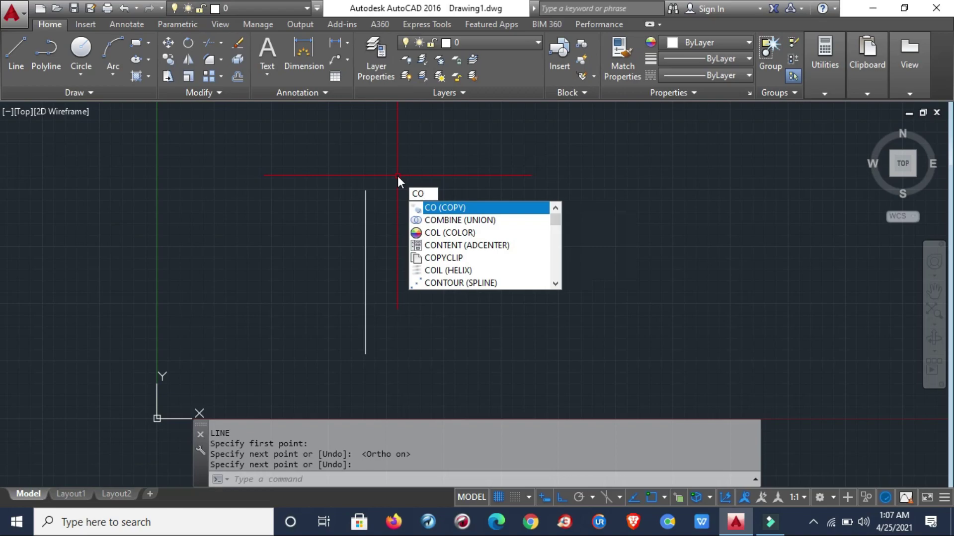
pyautogui.press('Return')
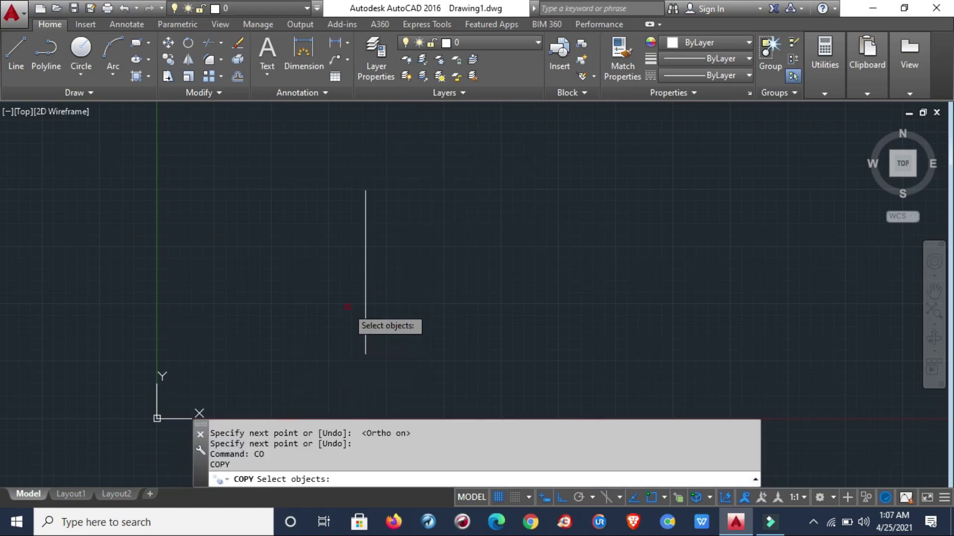
pyautogui.click(364, 254)
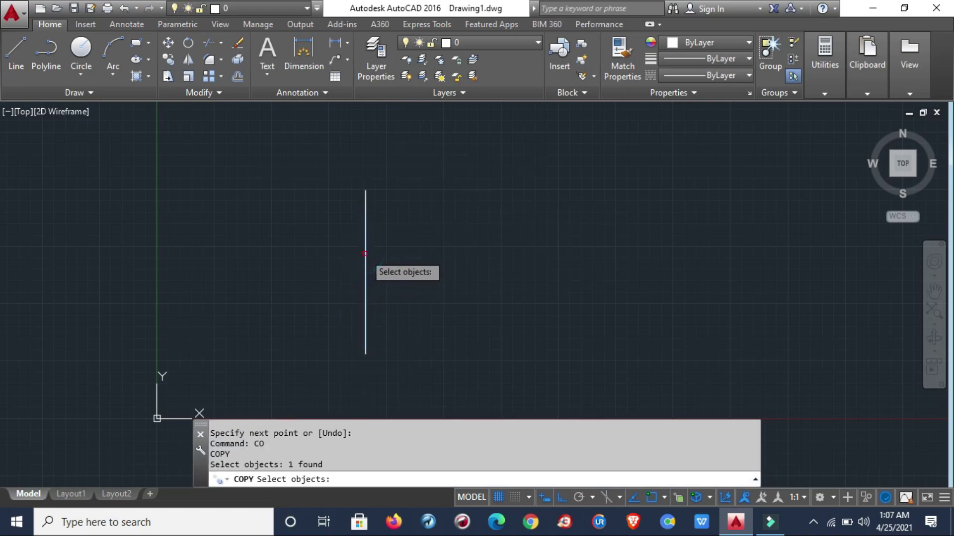
pyautogui.press('Return')
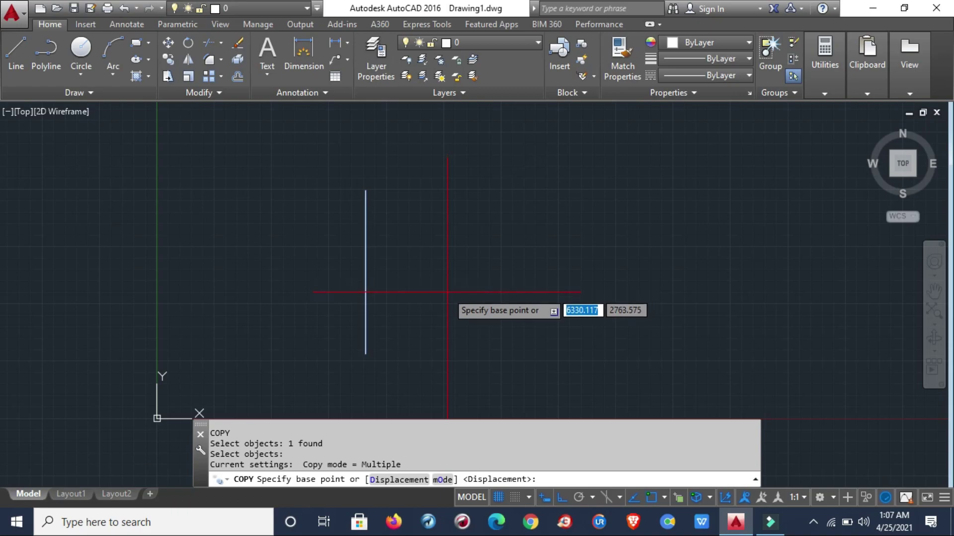
pyautogui.write('500')
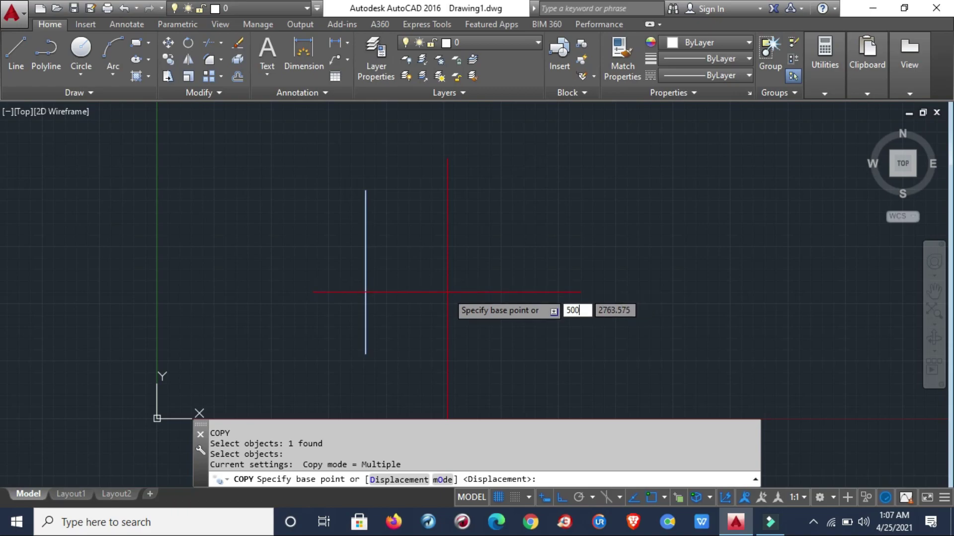
pyautogui.press('Return')
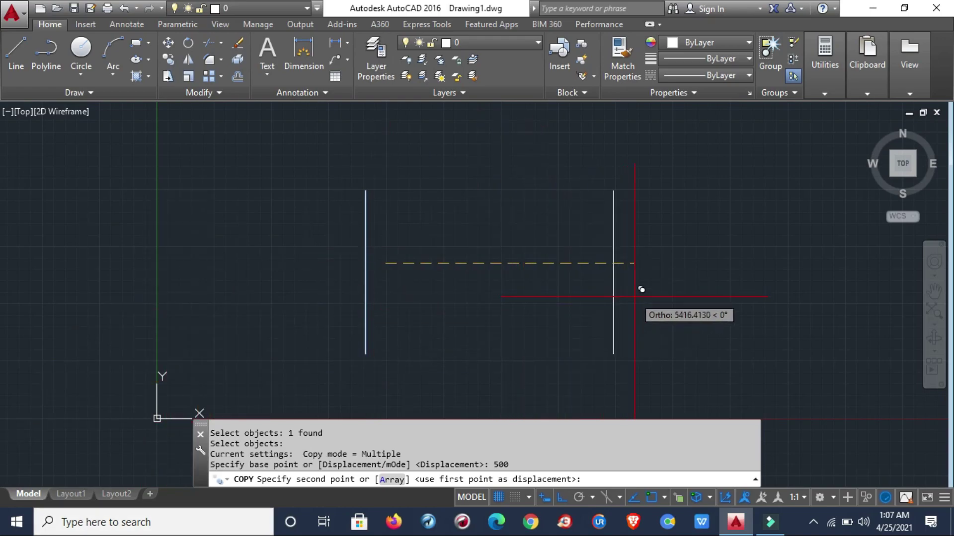
pyautogui.press('Return')
# Erase the stray upper line.
pyautogui.scroll(-4, 590, 292)
pyautogui.scroll(2, 590, 291)
pyautogui.scroll(2, 590, 286)
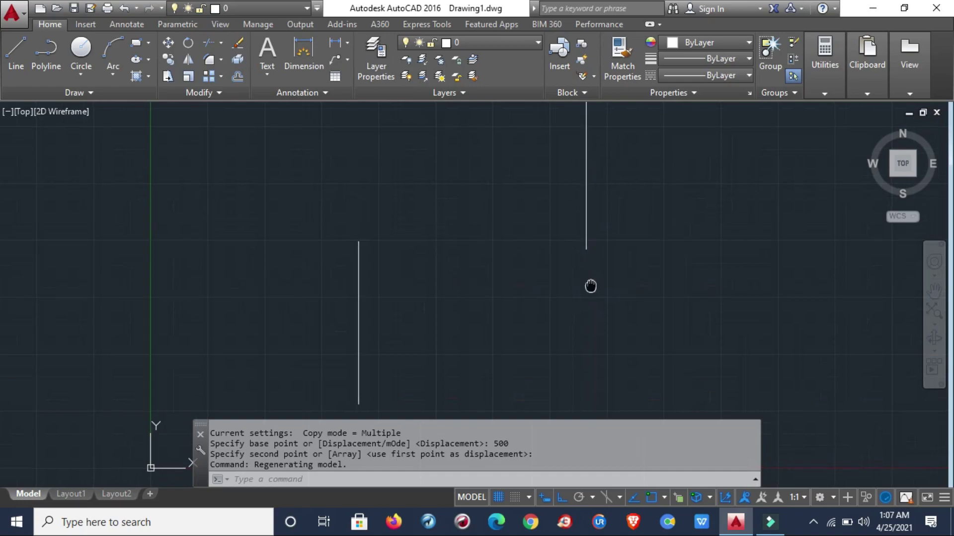
pyautogui.moveTo(591, 286); pyautogui.dragTo(564, 261, button='middle')
pyautogui.scroll(-2, 466, 305)
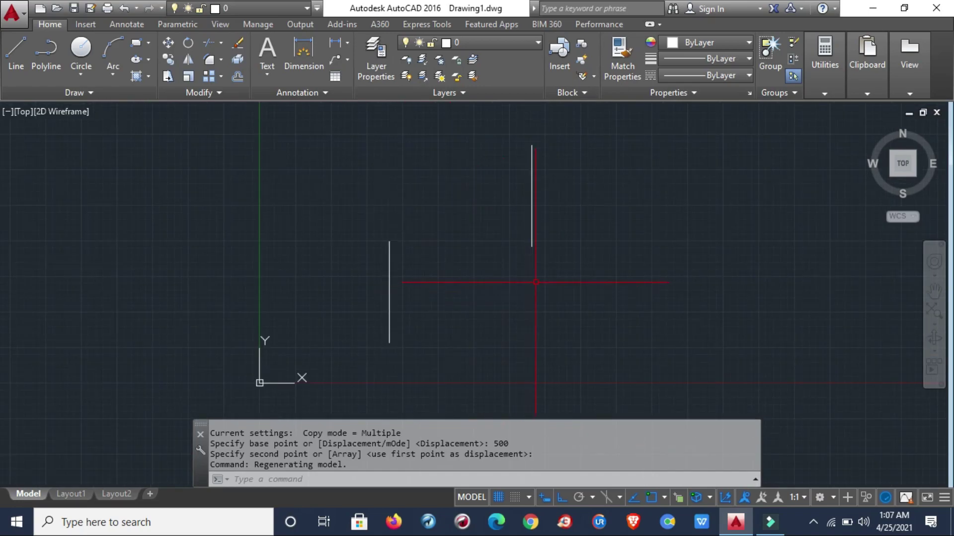
pyautogui.click(548, 264)
pyautogui.click(485, 207)
pyautogui.write('e')
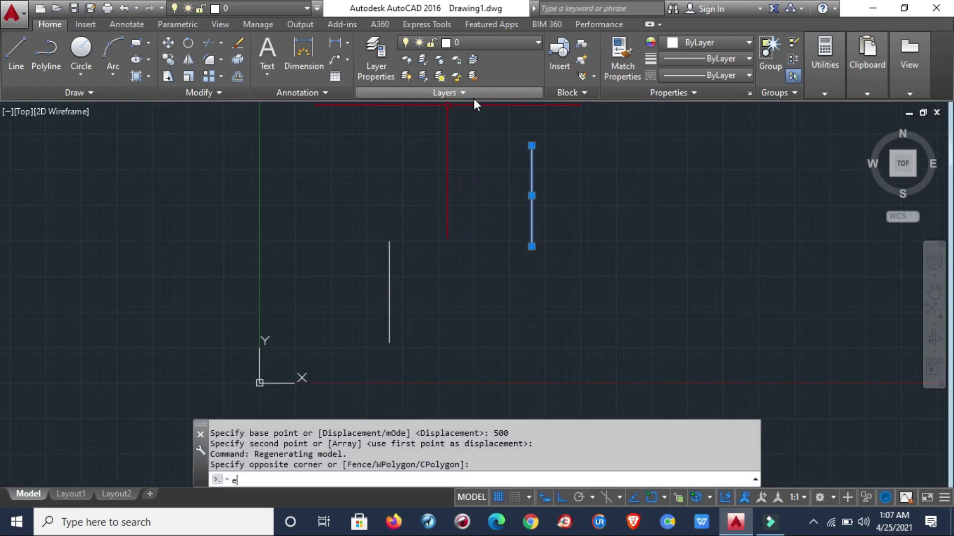
pyautogui.press('Return')
# Copy the vertical line 500 units right, based at its bottom endpoint.
pyautogui.write('c')
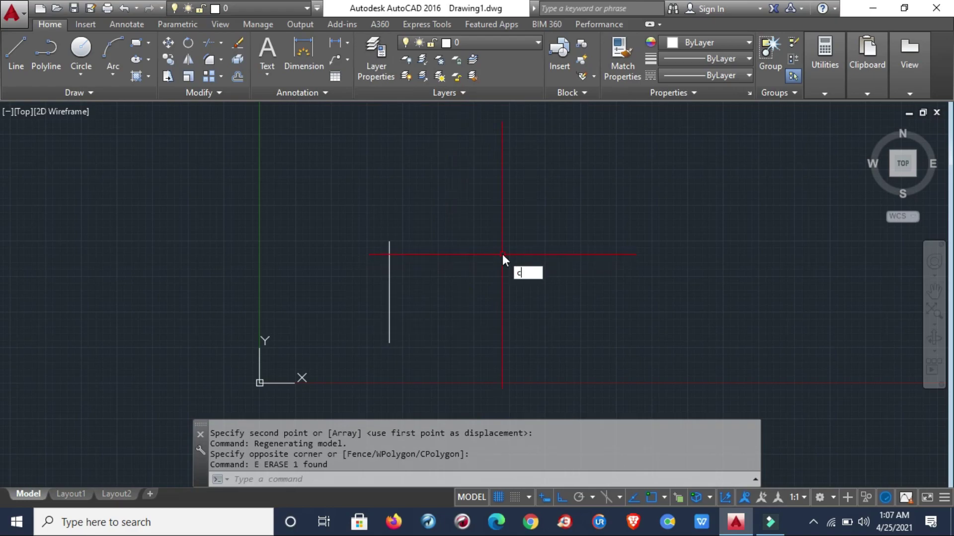
pyautogui.write('o')
pyautogui.press('Return')
pyautogui.click(440, 292)
pyautogui.click(367, 283)
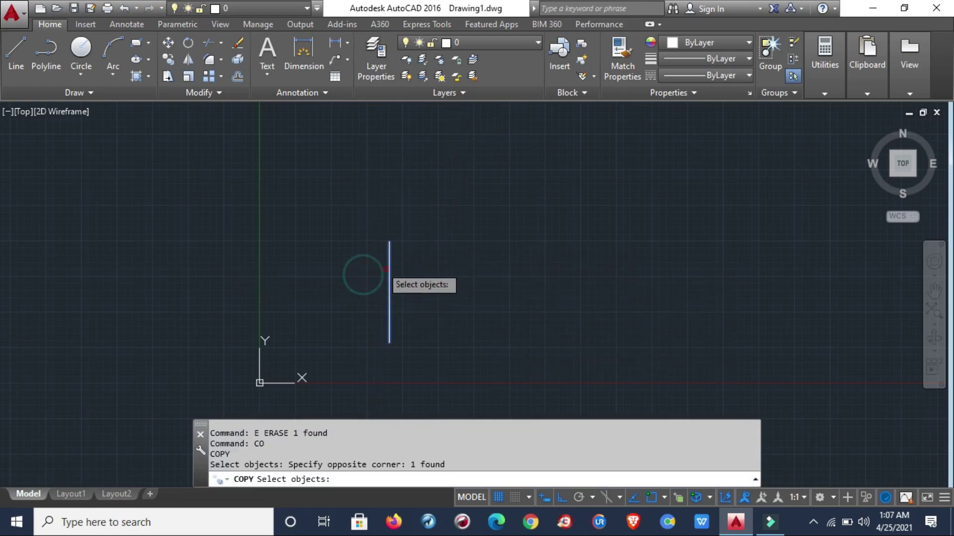
pyautogui.press('Return')
pyautogui.click(389, 343)
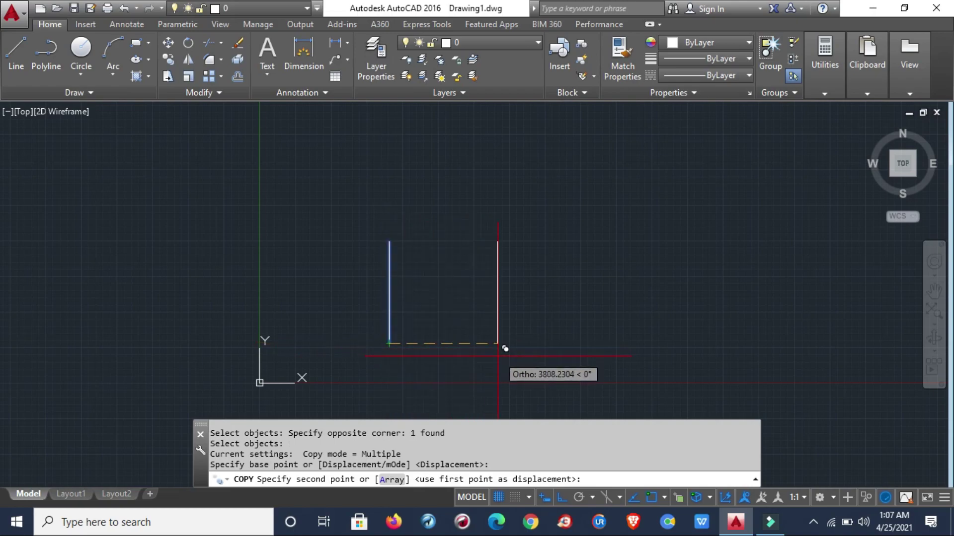
pyautogui.write('500')
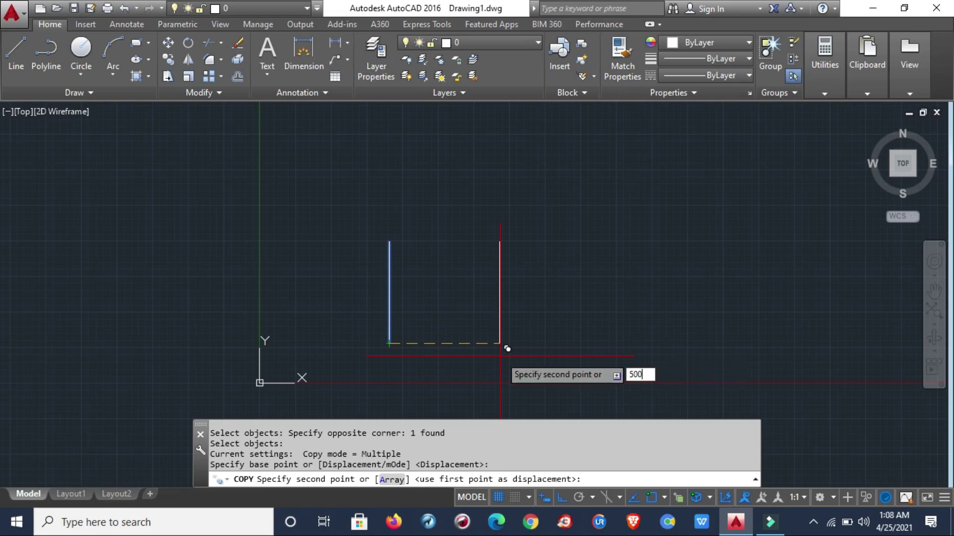
pyautogui.press('Return')
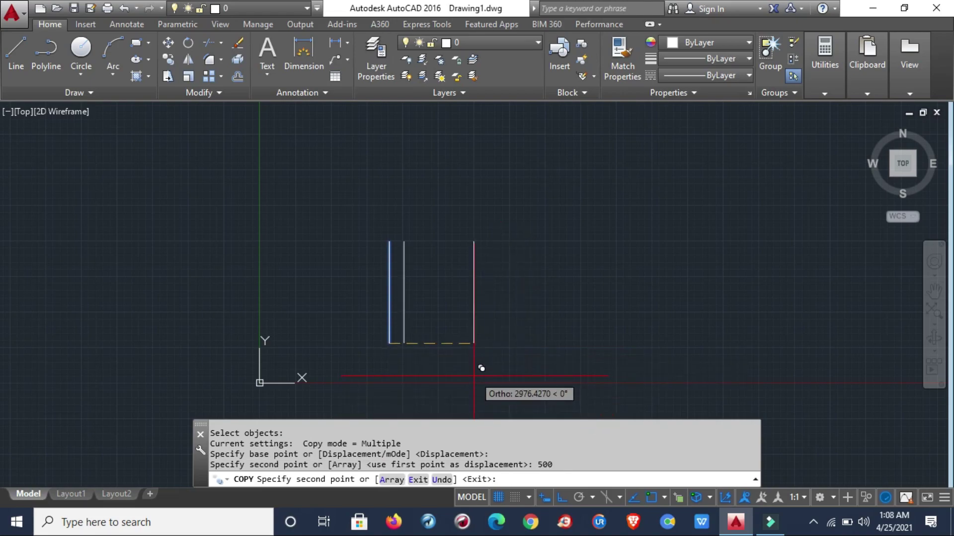
pyautogui.press('Escape')
pyautogui.press('Escape')
pyautogui.scroll(2, 387, 327)
pyautogui.scroll(2, 372, 298)
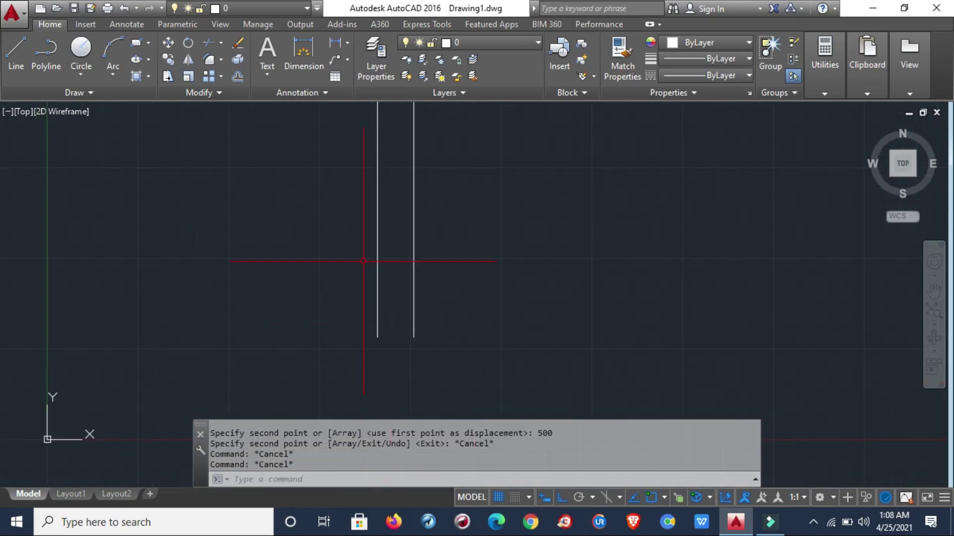
pyautogui.scroll(4, 413, 371)
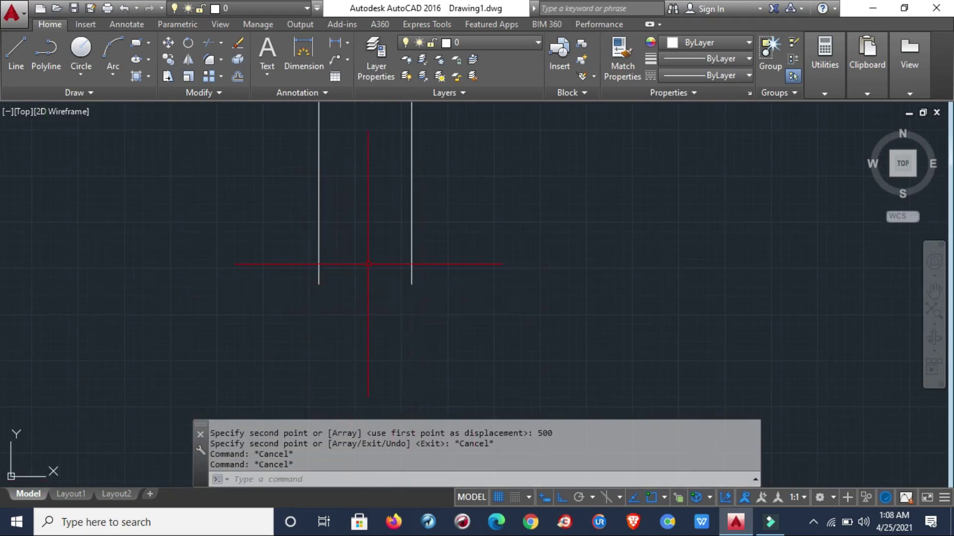
pyautogui.scroll(-3, 428, 311)
pyautogui.scroll(3, 429, 296)
pyautogui.moveTo(393, 314); pyautogui.dragTo(393, 298, button='middle')
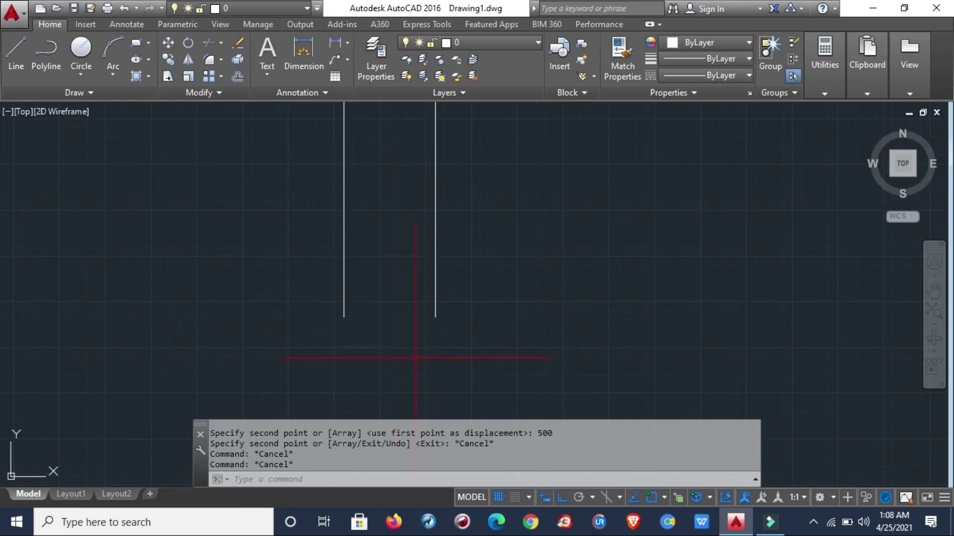
# Place a 500 dimension between the bottom endpoints of the two lines.
pyautogui.write('D')
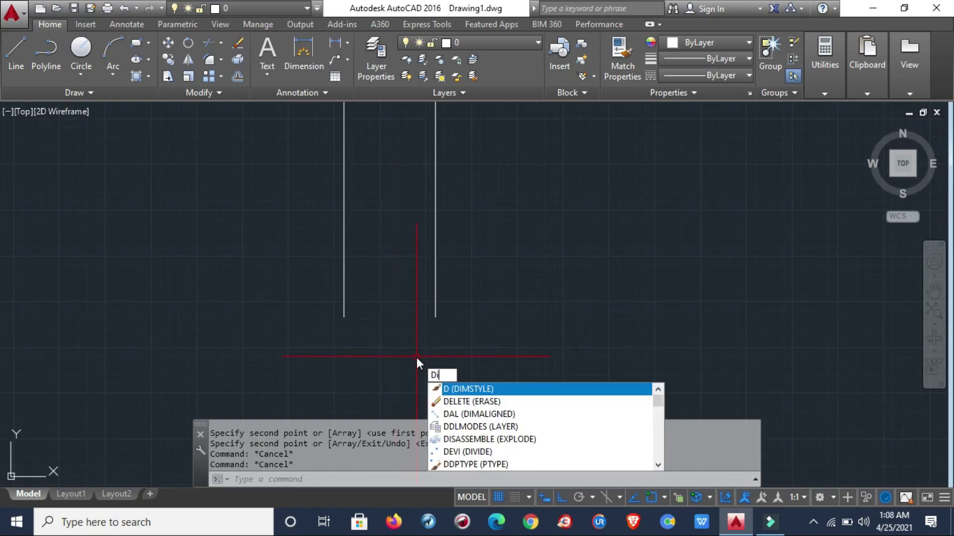
pyautogui.write('IM')
pyautogui.press('Return')
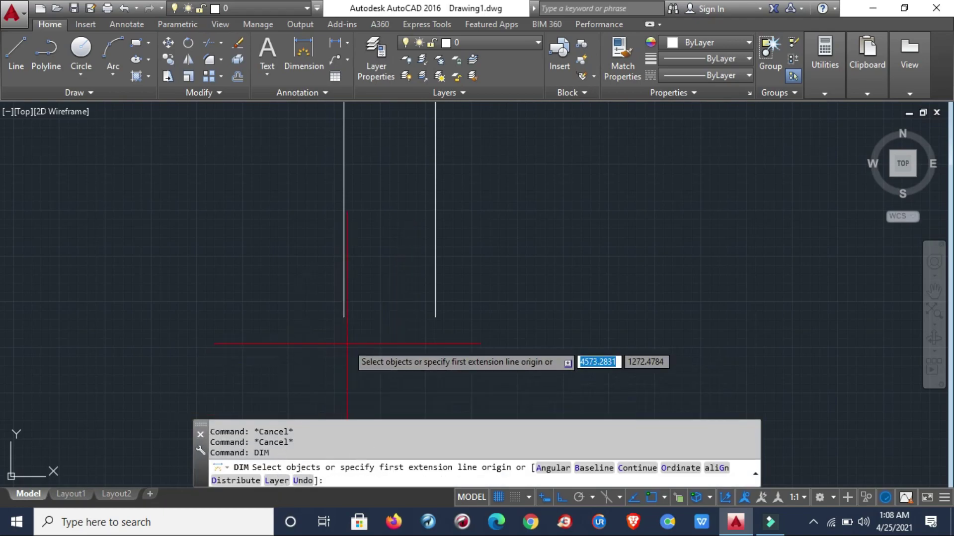
pyautogui.write('dim')
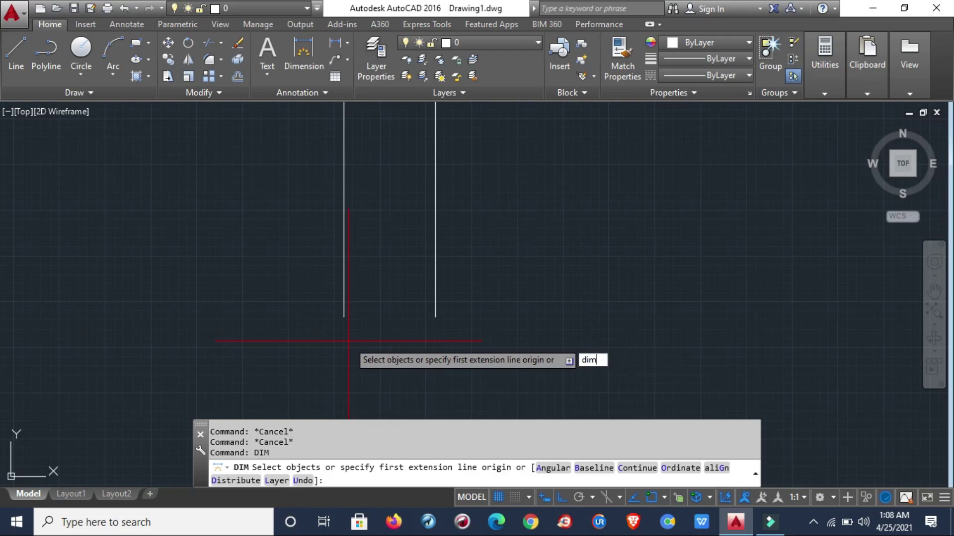
pyautogui.press('Return')
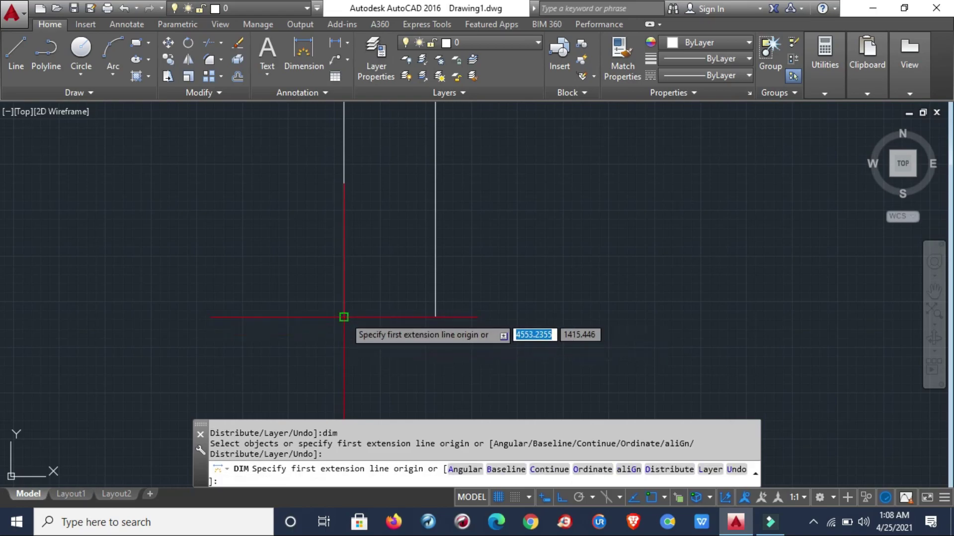
pyautogui.click(344, 317)
pyautogui.click(435, 317)
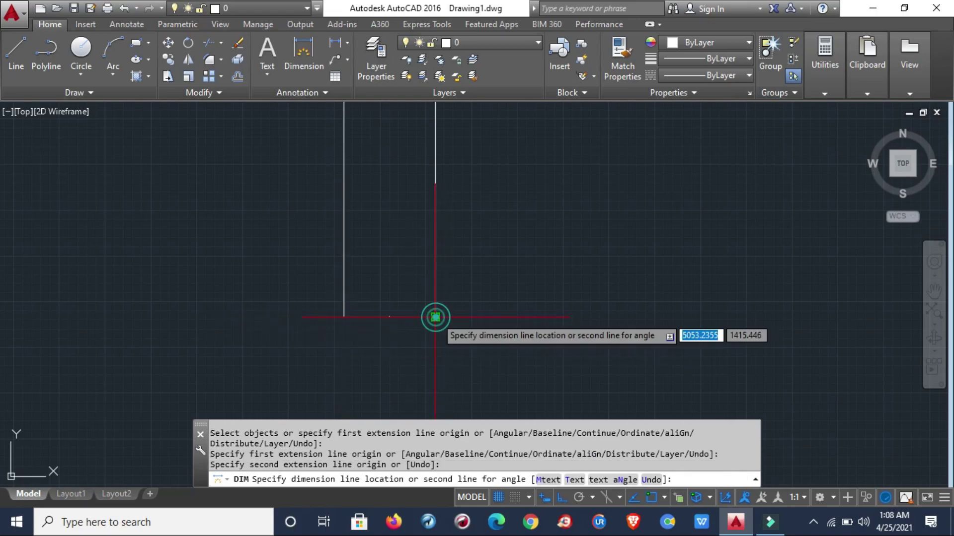
pyautogui.click(434, 338)
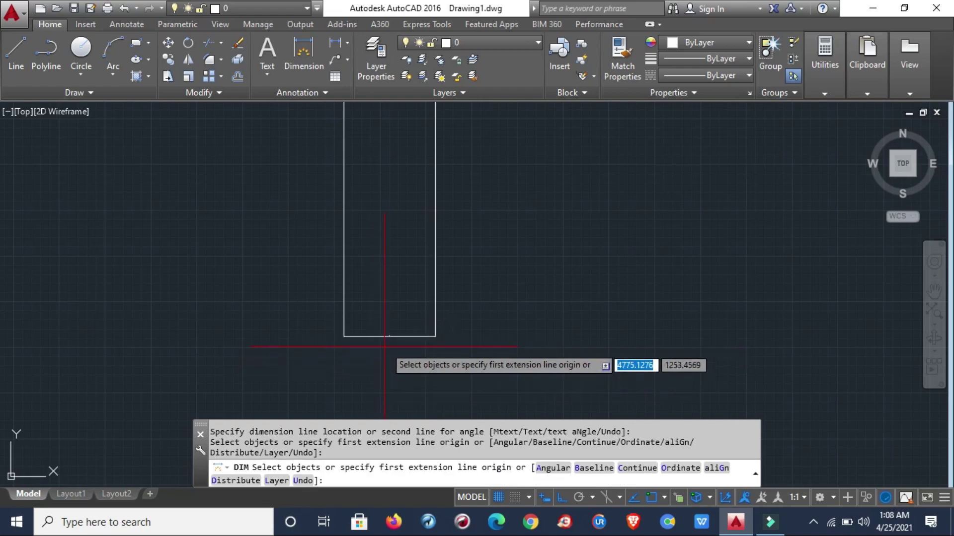
# Try DIM's distribute option, then cancel it and exit dimensioning.
pyautogui.scroll(3, 388, 309)
pyautogui.scroll(3, 386, 304)
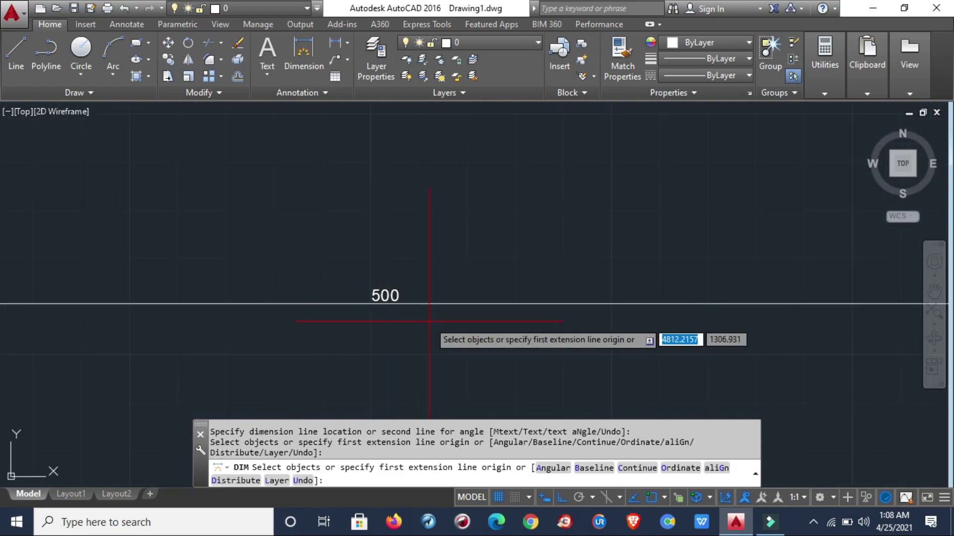
pyautogui.scroll(-6, 417, 315)
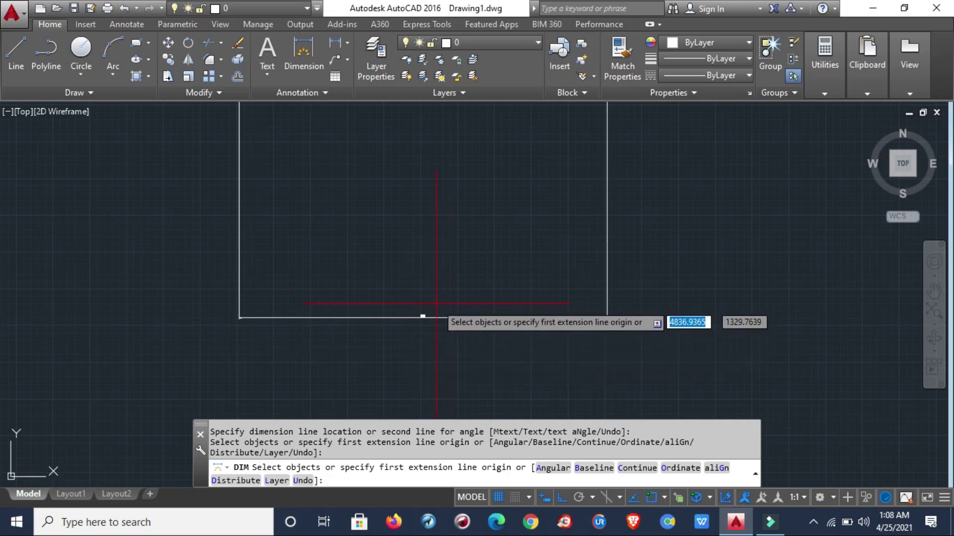
pyautogui.scroll(3, 422, 320)
pyautogui.scroll(-3, 422, 328)
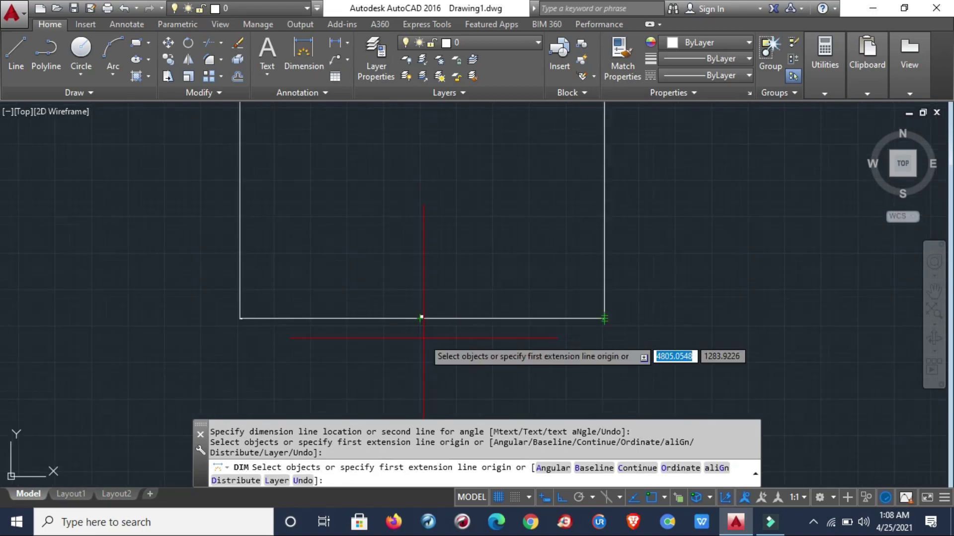
pyautogui.write('d')
pyautogui.press('Return')
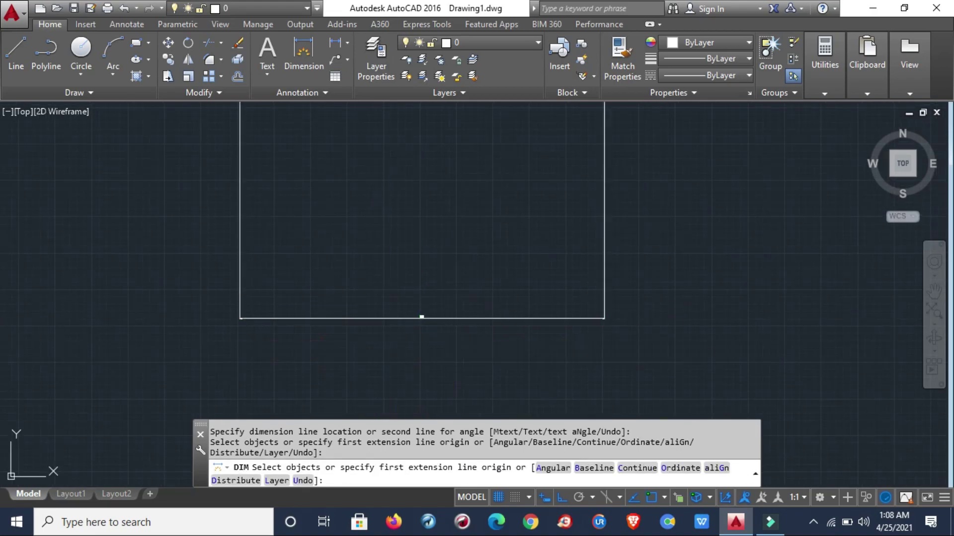
pyautogui.press('Escape')
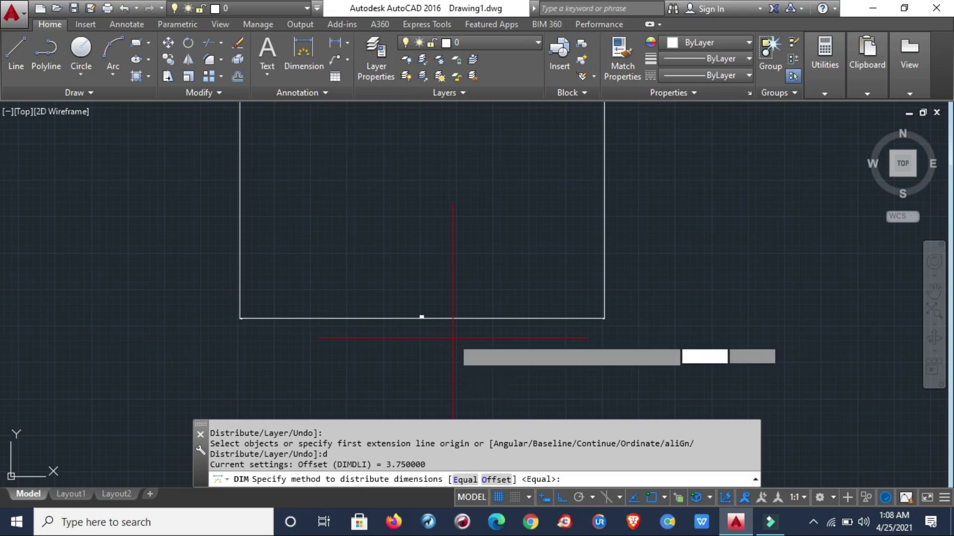
pyautogui.press('Escape')
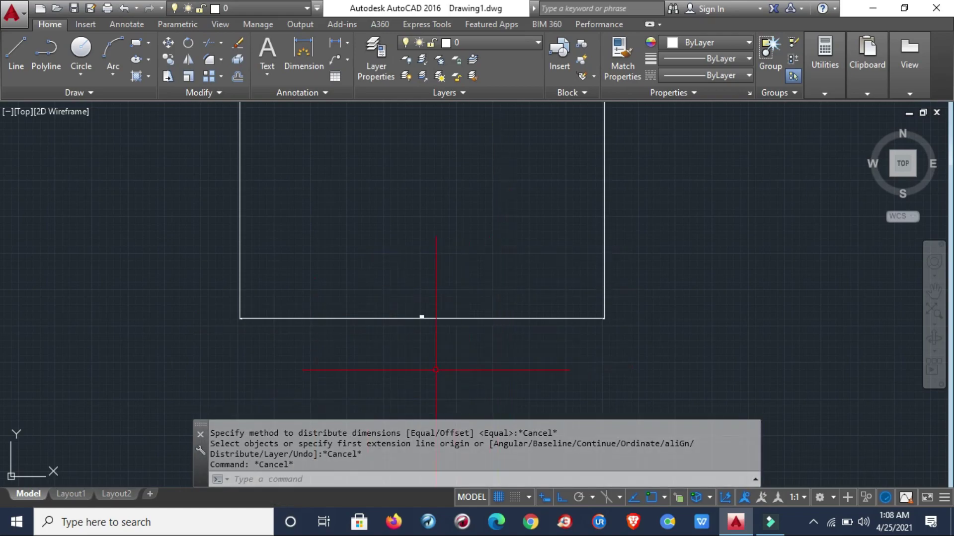
# Set the ISO-25 dimension style's overall scale to 5 and make it current.
pyautogui.write('D')
pyautogui.press('Return')
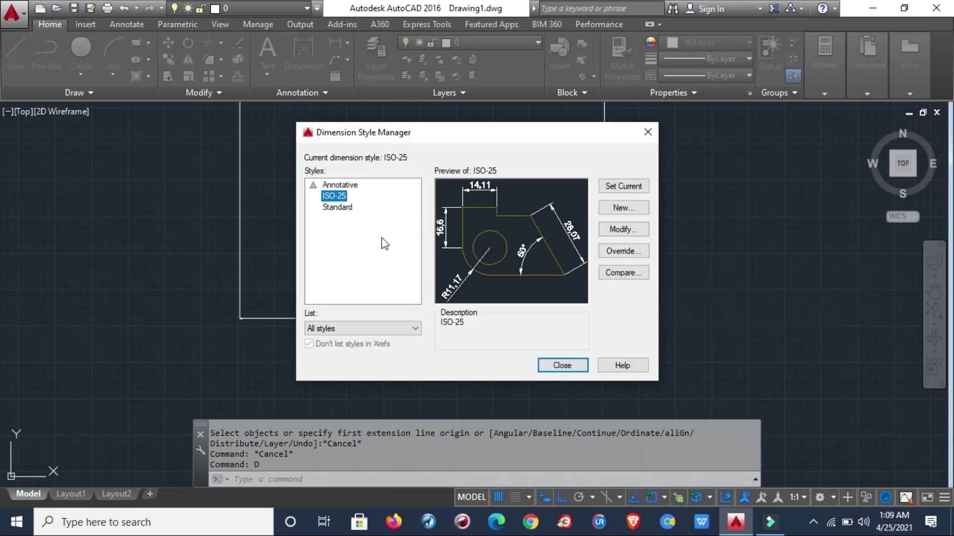
pyautogui.click(616, 236)
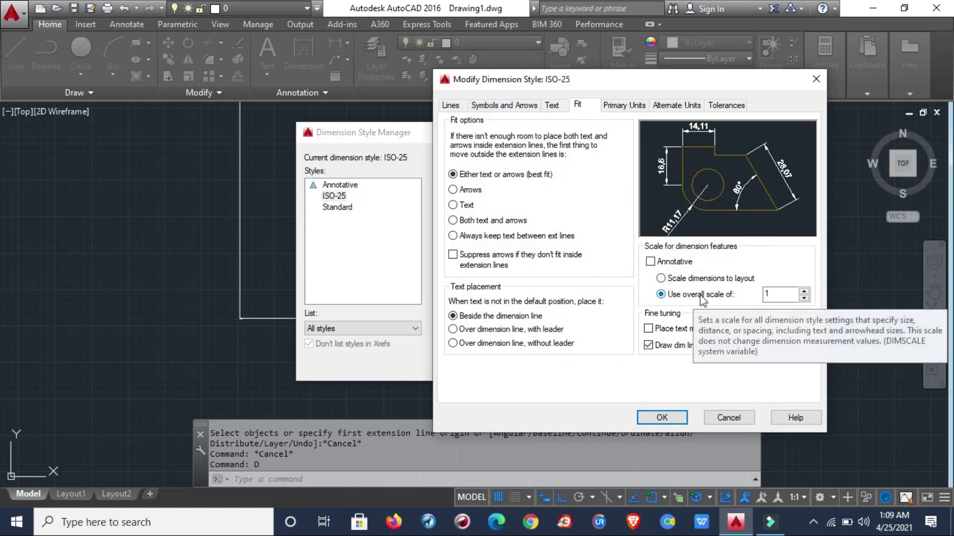
pyautogui.doubleClick(765, 295)
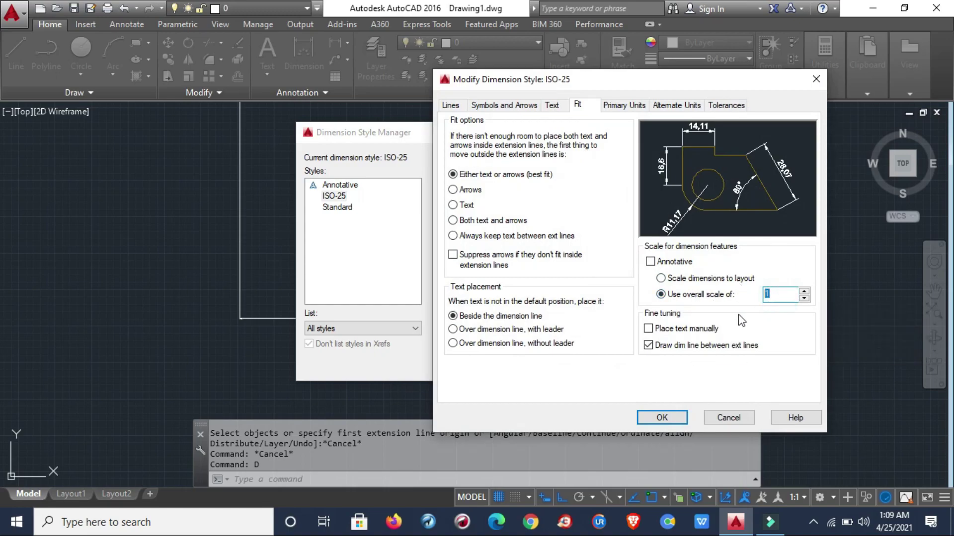
pyautogui.write('50')
pyautogui.click(662, 417)
pyautogui.click(623, 185)
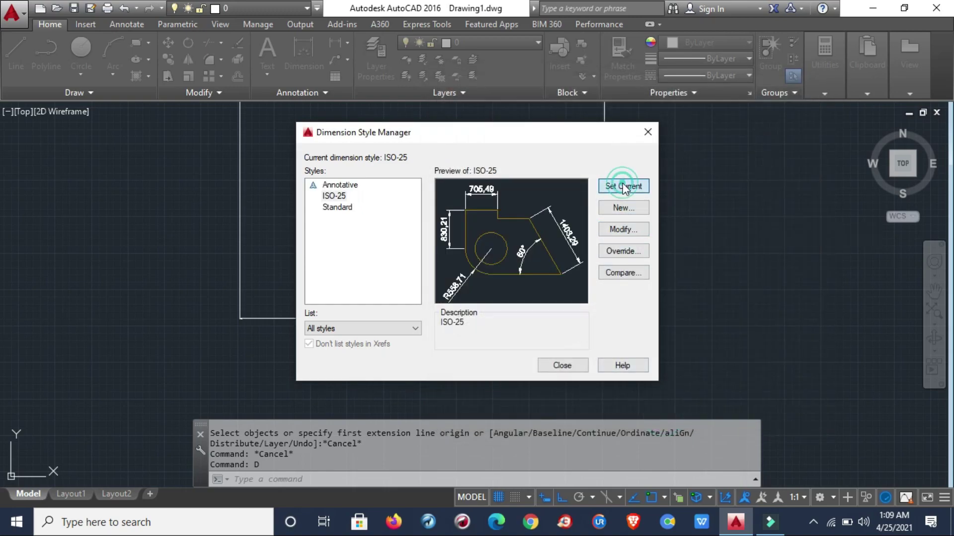
pyautogui.click(562, 366)
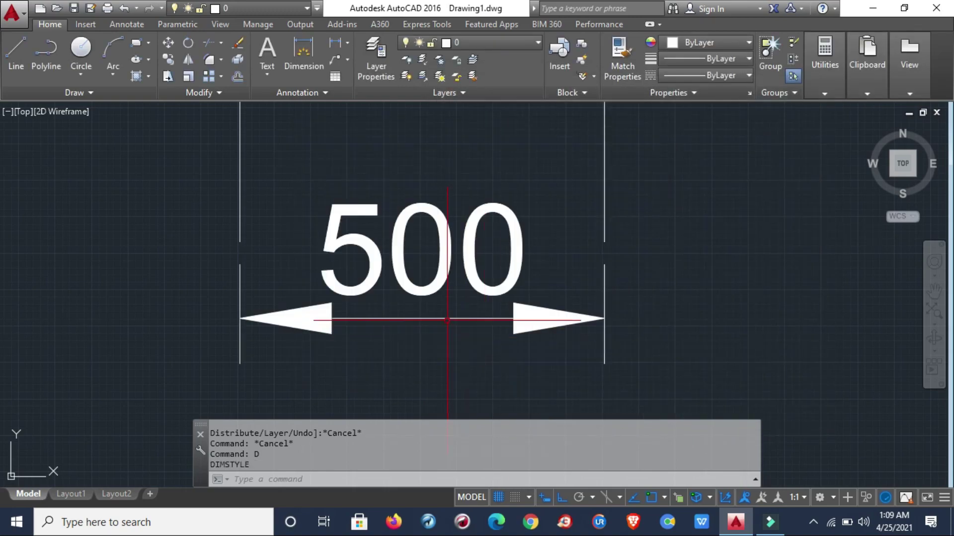
pyautogui.scroll(-6, 459, 306)
pyautogui.scroll(4, 465, 297)
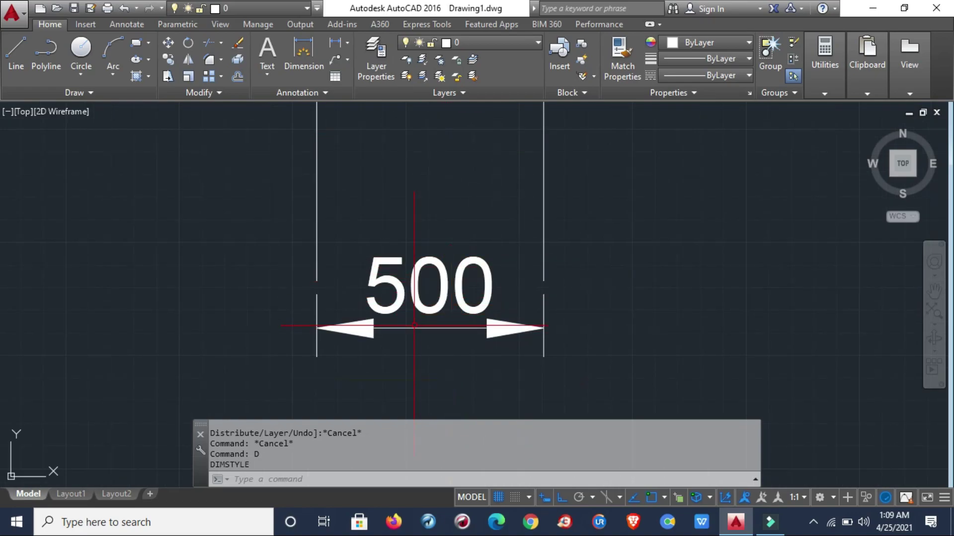
# Change the ISO-25 overall scale from 50 to 10 and make it current.
pyautogui.write('d')
pyautogui.press('Return')
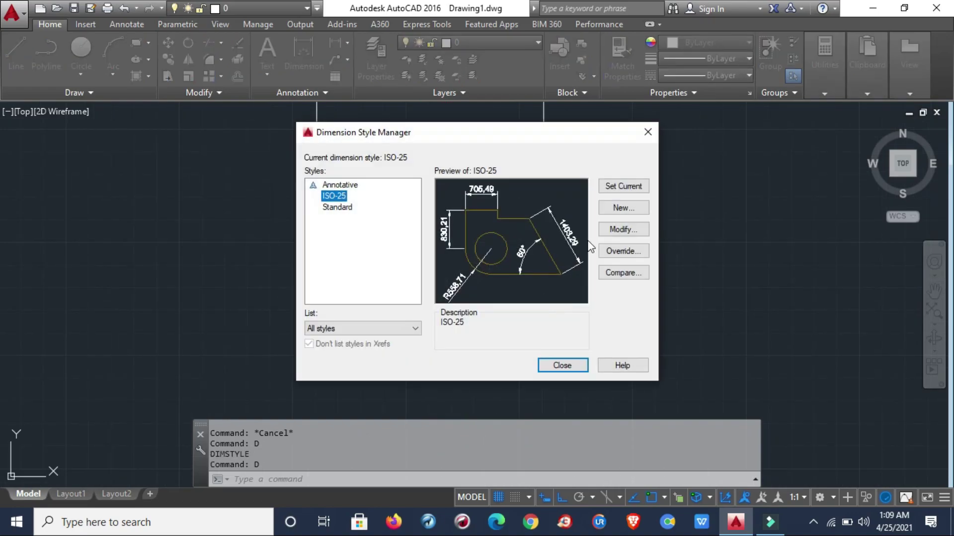
pyautogui.click(623, 228)
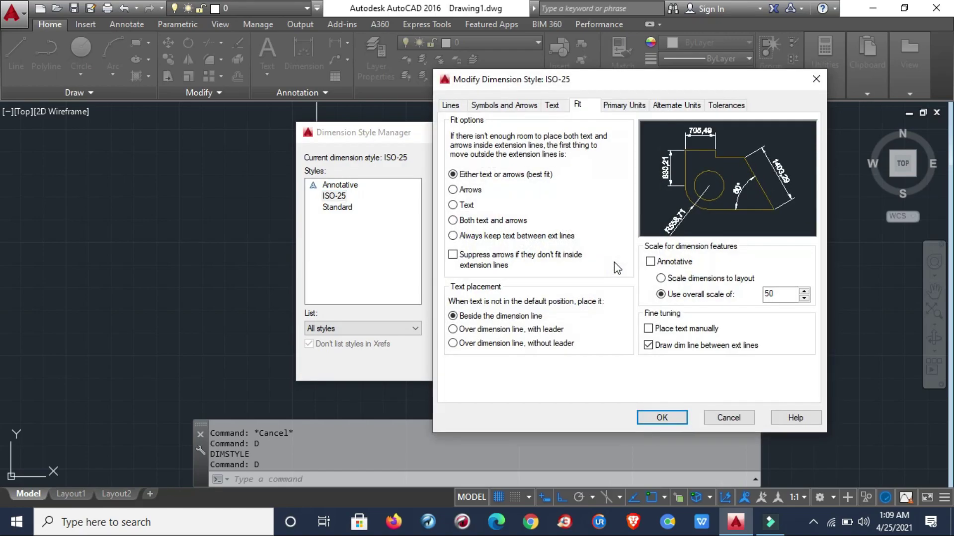
pyautogui.moveTo(785, 296); pyautogui.dragTo(759, 296)
pyautogui.write('10')
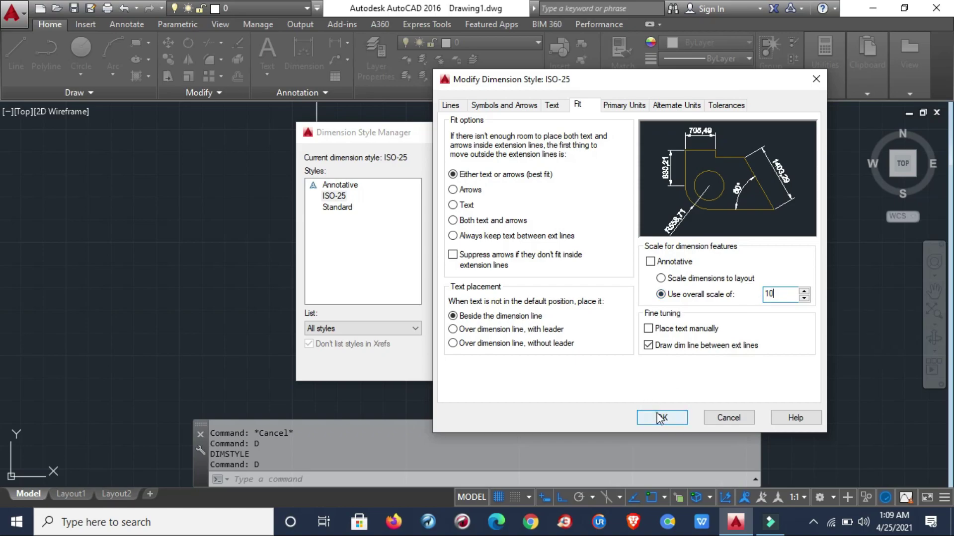
pyautogui.click(661, 417)
pyautogui.click(623, 186)
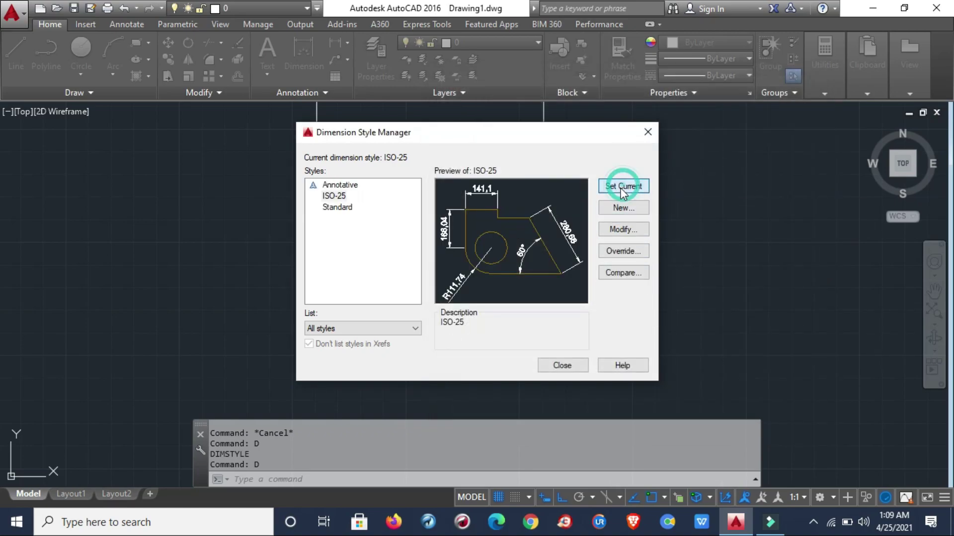
pyautogui.click(559, 365)
pyautogui.scroll(-5, 502, 347)
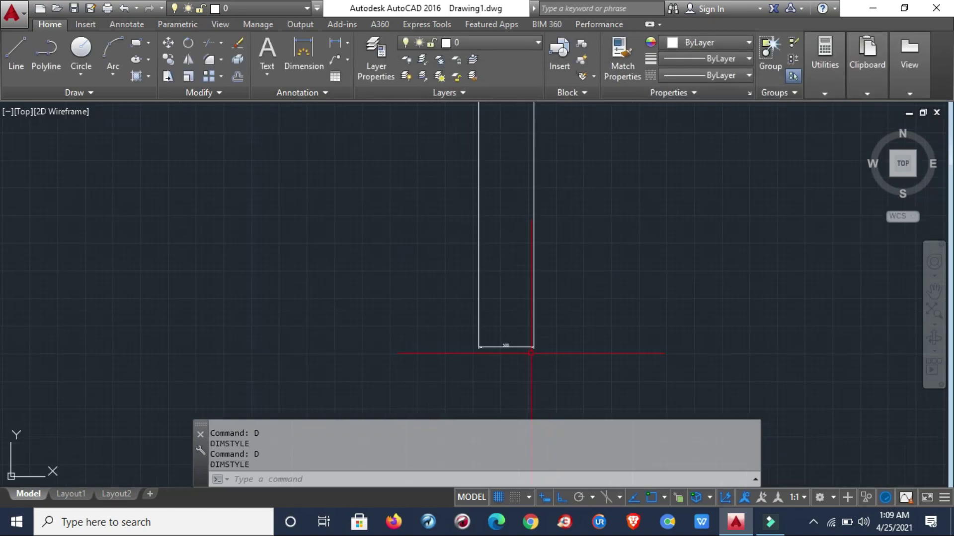
pyautogui.scroll(5, 520, 353)
pyautogui.scroll(2, 487, 354)
pyautogui.scroll(2, 447, 358)
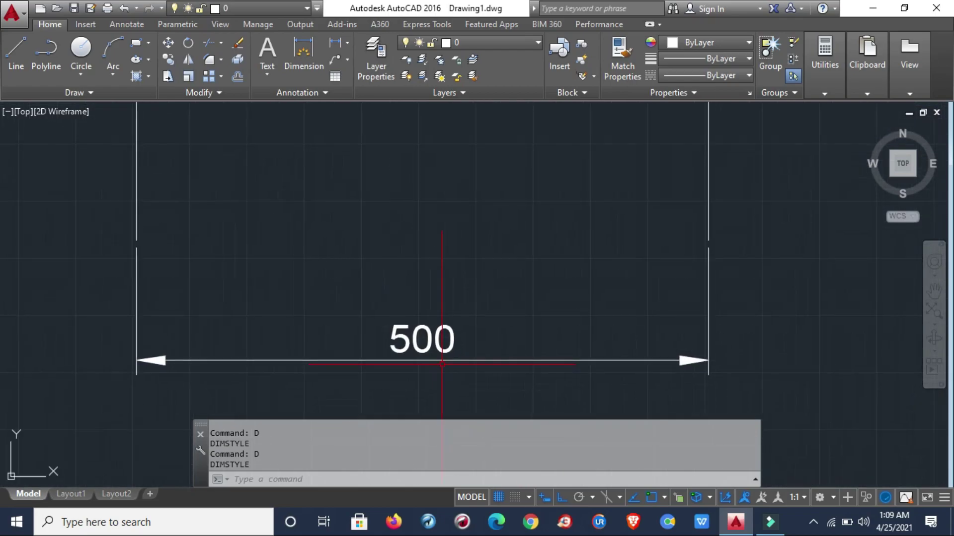
pyautogui.scroll(-4, 444, 362)
pyautogui.scroll(2, 444, 361)
pyautogui.scroll(-8, 462, 320)
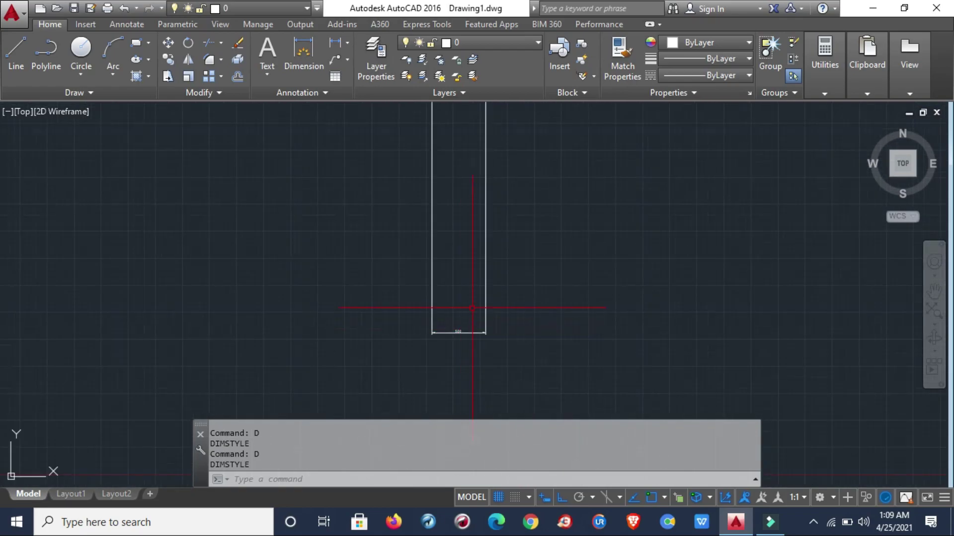
pyautogui.scroll(4, 416, 305)
pyautogui.scroll(2, 384, 325)
pyautogui.moveTo(388, 316); pyautogui.dragTo(426, 266, button='middle')
pyautogui.scroll(-2, 425, 266)
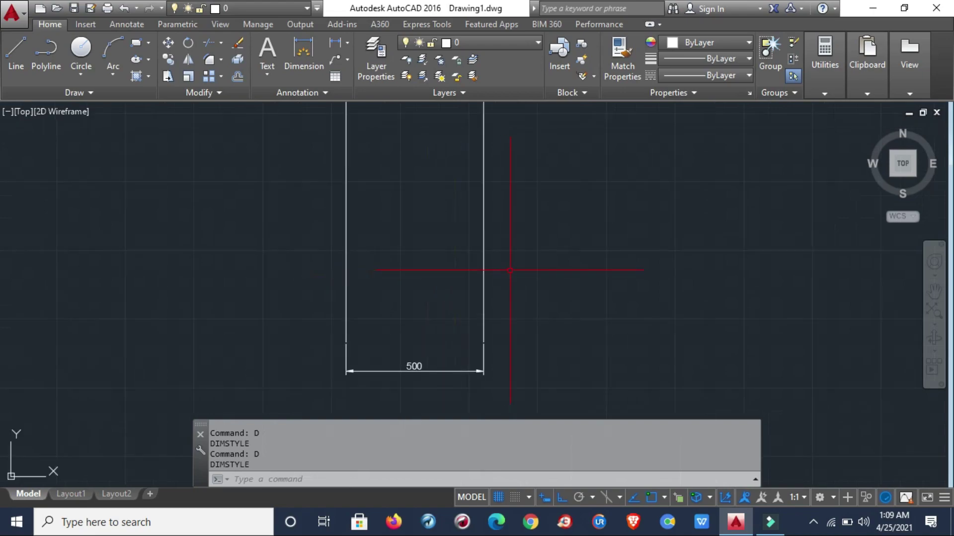
pyautogui.moveTo(509, 272); pyautogui.dragTo(485, 273, button='middle')
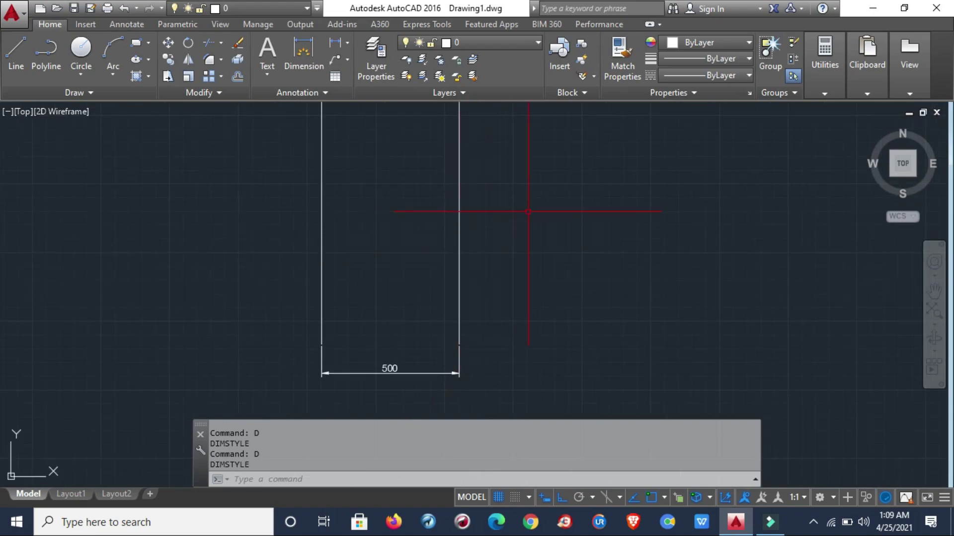
pyautogui.moveTo(592, 251); pyautogui.dragTo(530, 281, button='middle')
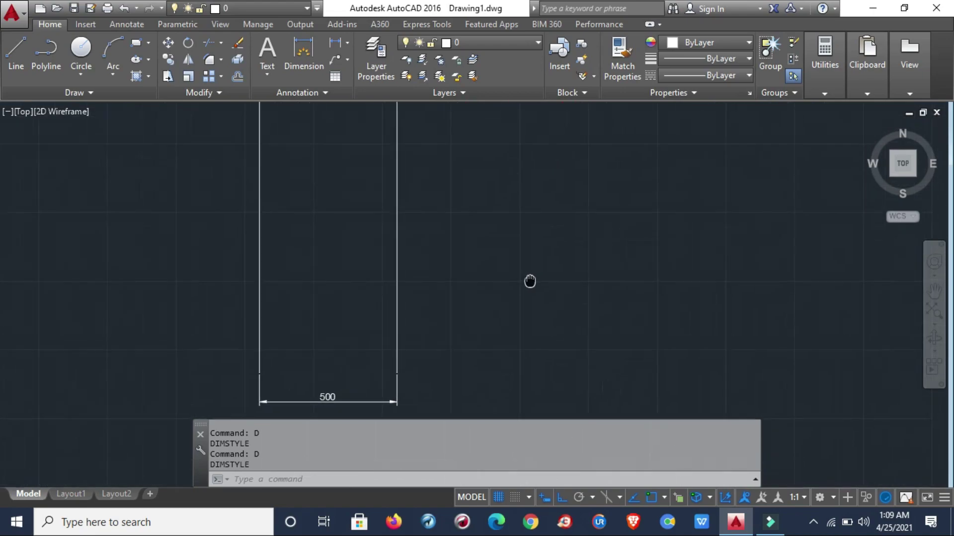
pyautogui.scroll(-2, 502, 273)
pyautogui.scroll(-2, 497, 283)
pyautogui.scroll(2, 489, 271)
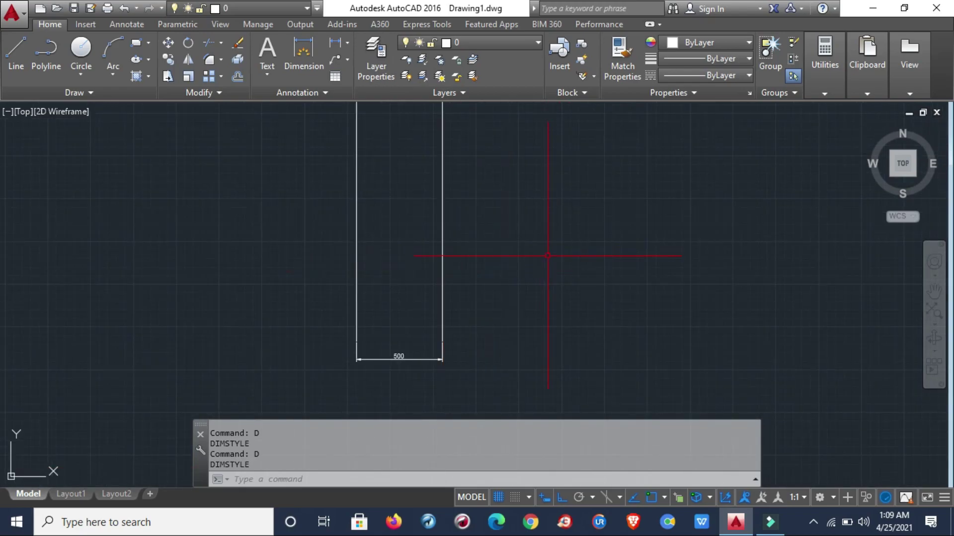
pyautogui.scroll(4, 425, 370)
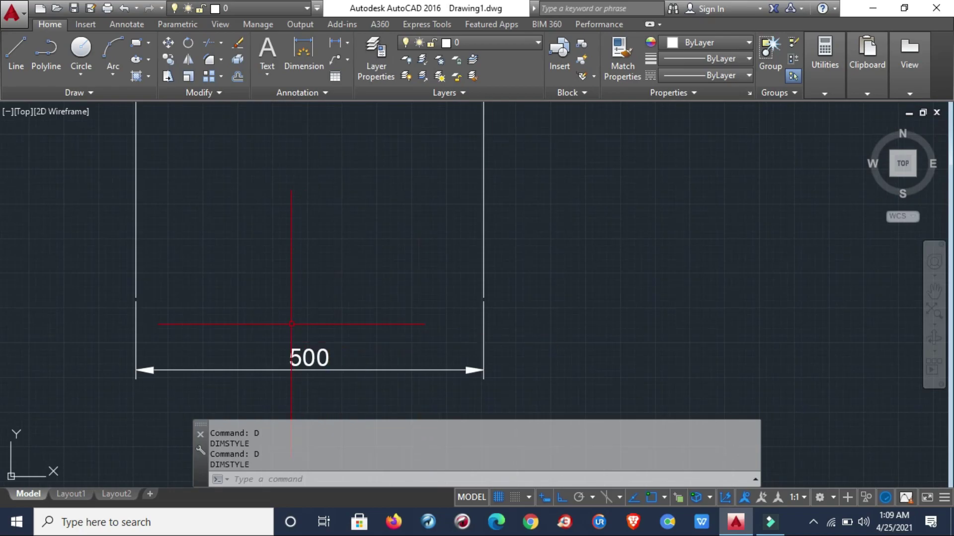
pyautogui.scroll(-3, 332, 306)
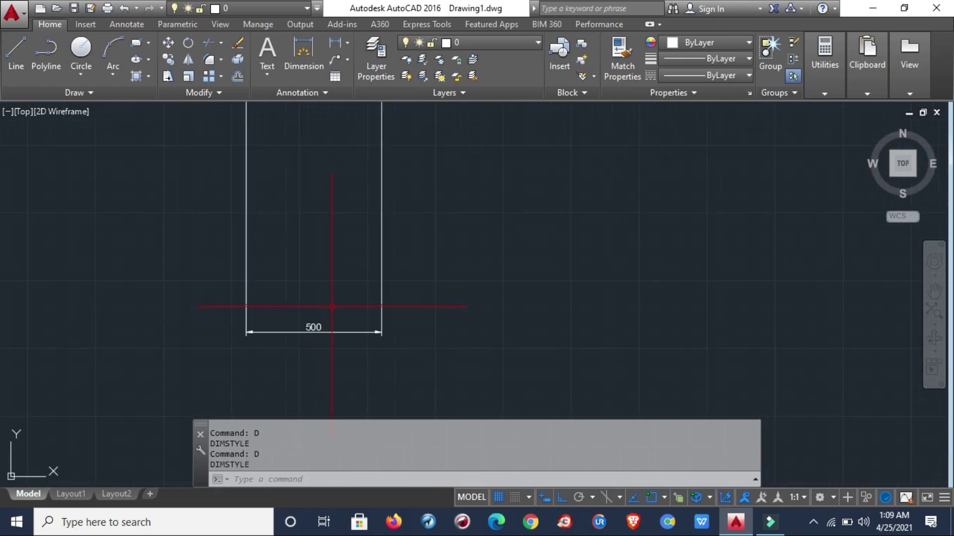
pyautogui.scroll(2, 393, 279)
pyautogui.scroll(1, 436, 313)
pyautogui.scroll(-3, 450, 308)
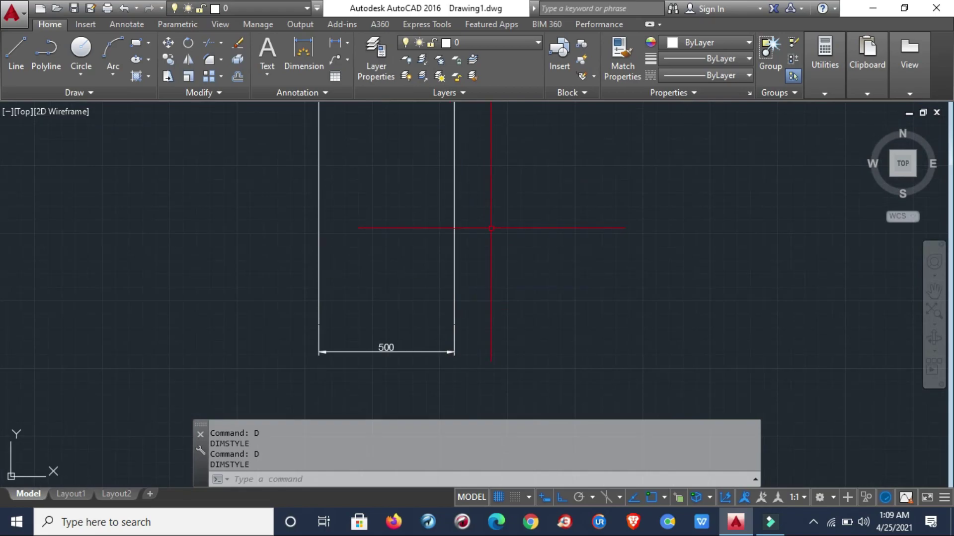
# Copy the right vertical line 1000 units further right from its bottom endpoint.
pyautogui.write('co')
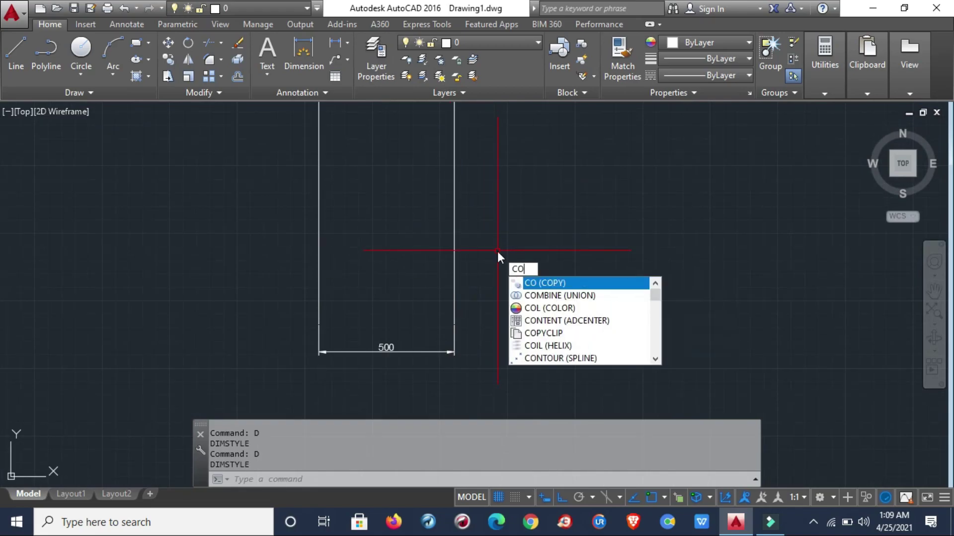
pyautogui.press('Return')
pyautogui.click(454, 250)
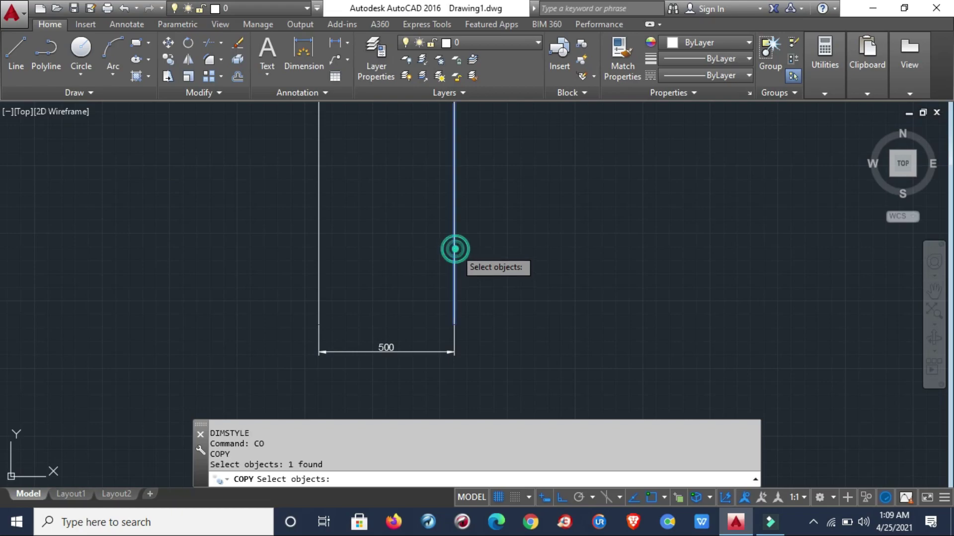
pyautogui.press('Return')
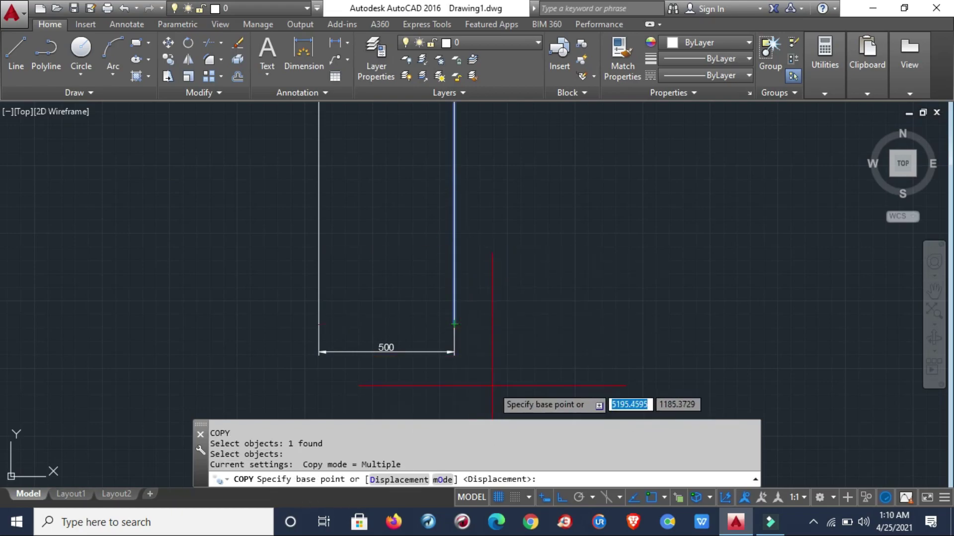
pyautogui.scroll(4, 494, 385)
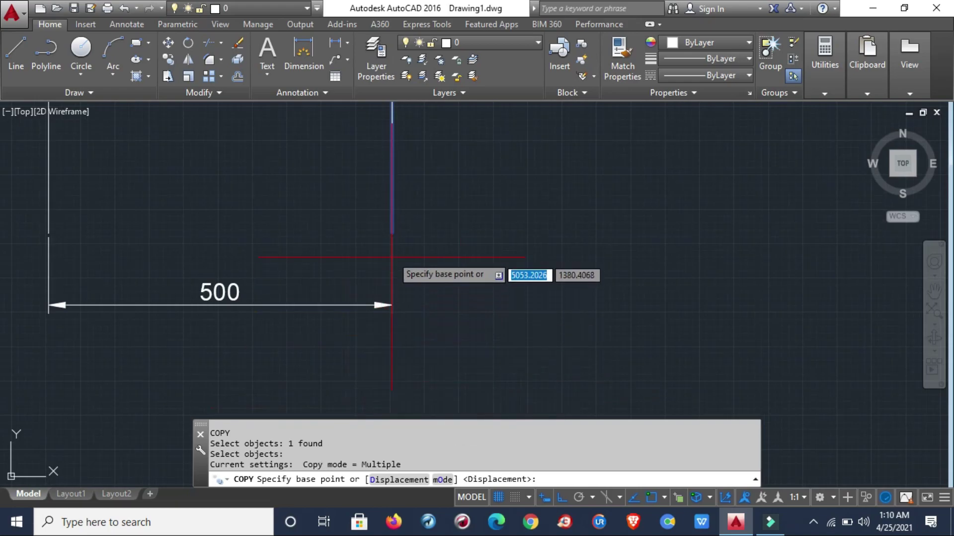
pyautogui.click(392, 233)
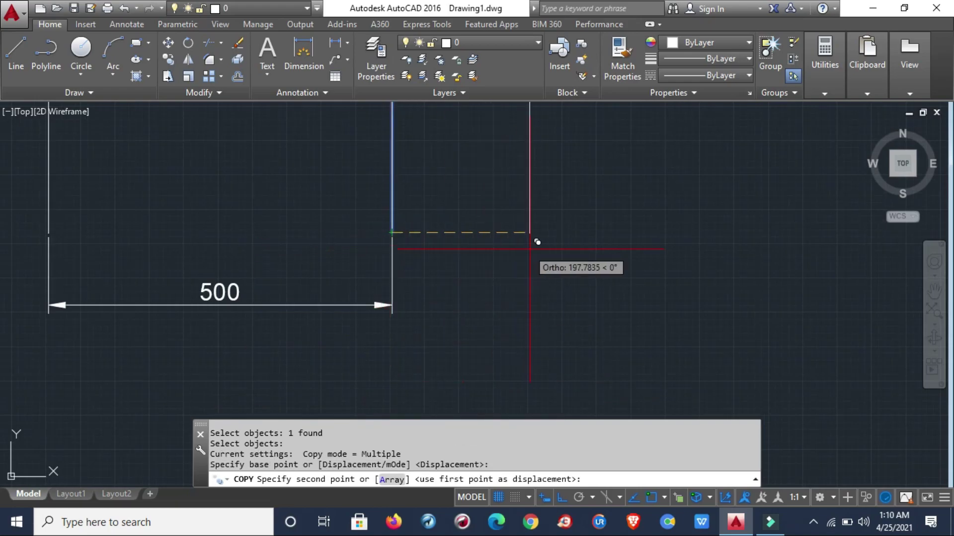
pyautogui.scroll(-3, 591, 243)
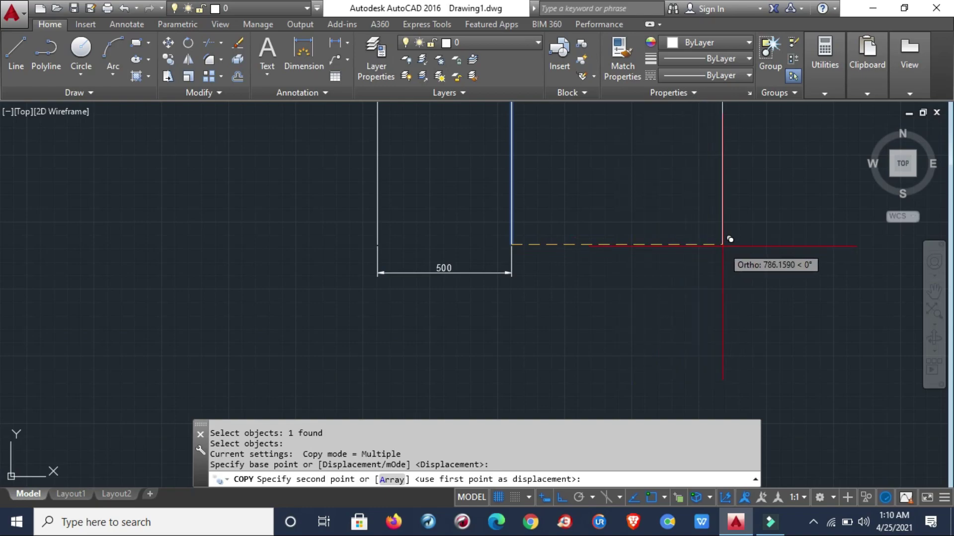
pyautogui.write('1000')
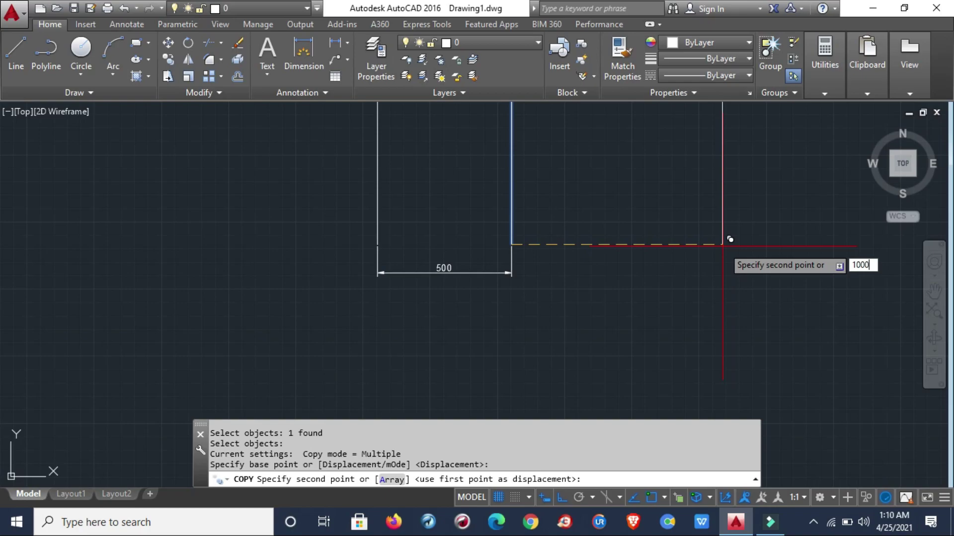
pyautogui.press('Return')
pyautogui.scroll(-2, 685, 289)
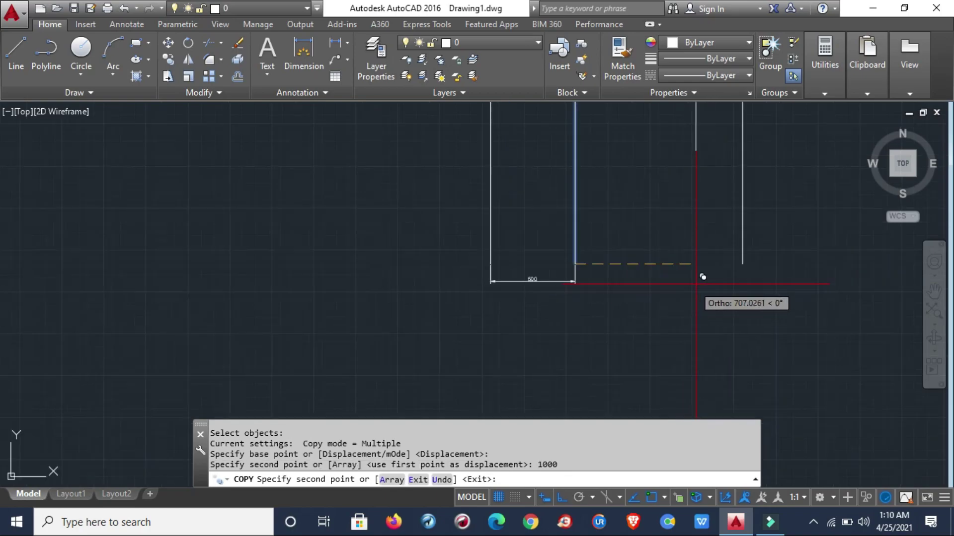
pyautogui.press('Escape')
pyautogui.moveTo(725, 272); pyautogui.dragTo(615, 330, button='middle')
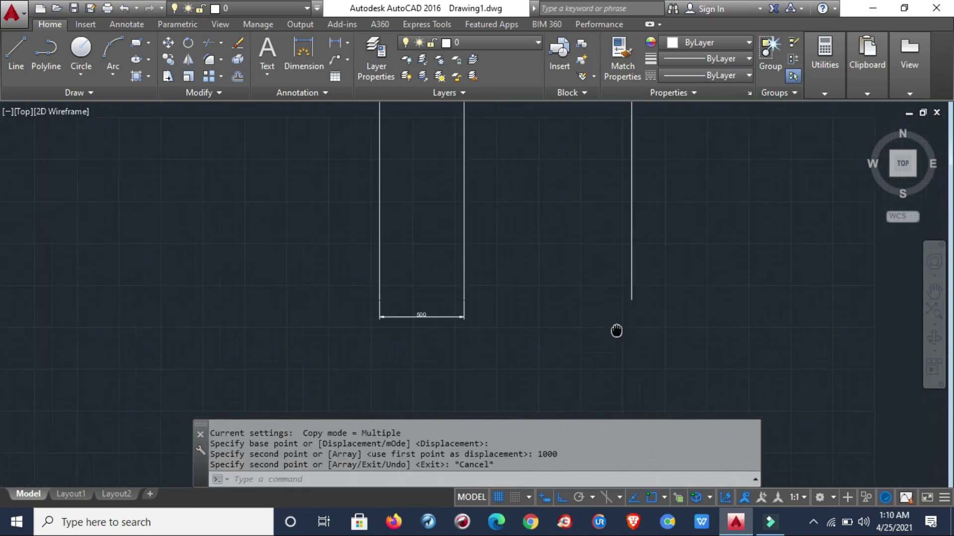
pyautogui.scroll(2, 536, 331)
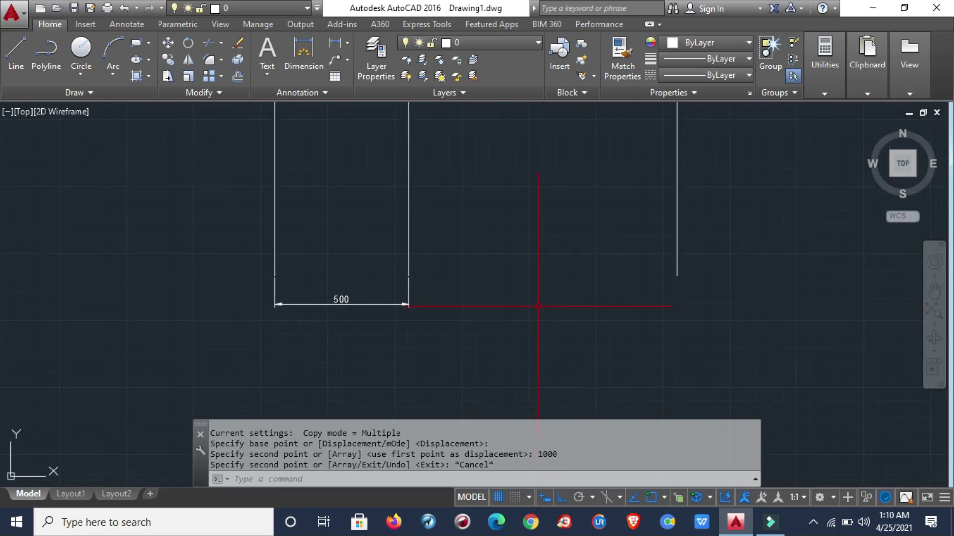
# Add a 1000 dimension between the middle and third lines, level with the 500 one.
pyautogui.write('Dim')
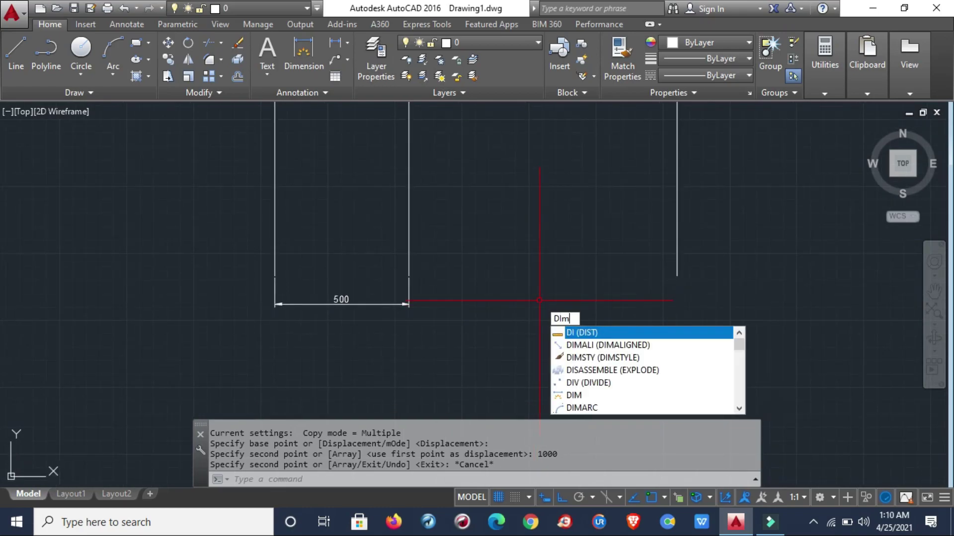
pyautogui.press('Return')
pyautogui.scroll(5, 396, 275)
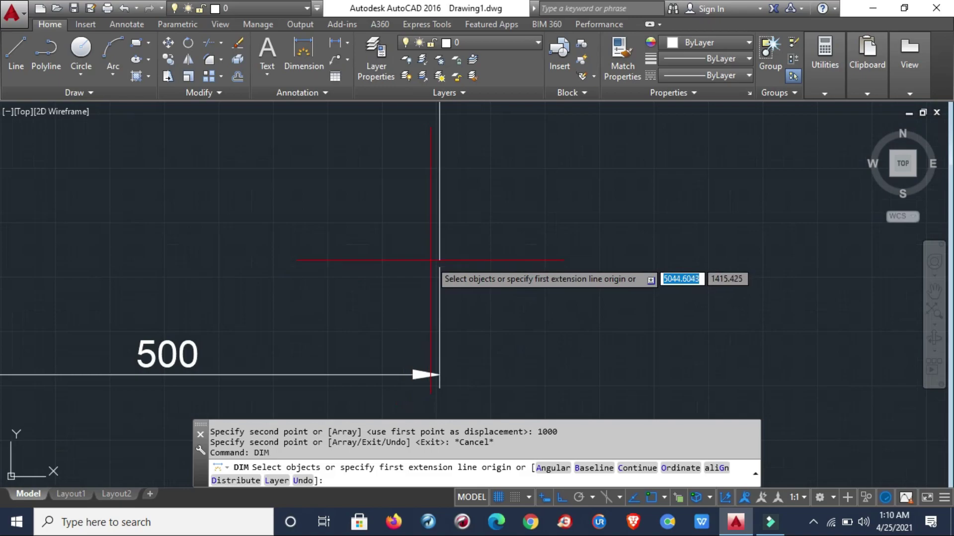
pyautogui.press('Return')
pyautogui.click(439, 261)
pyautogui.scroll(-2, 478, 303)
pyautogui.moveTo(606, 300); pyautogui.dragTo(558, 264, button='middle')
pyautogui.moveTo(681, 304); pyautogui.dragTo(685, 291, button='middle')
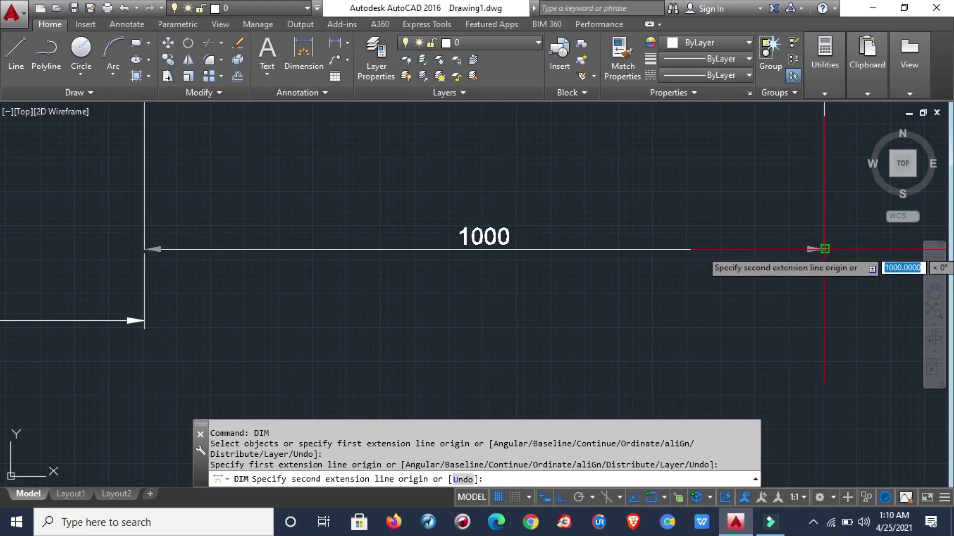
pyautogui.click(825, 249)
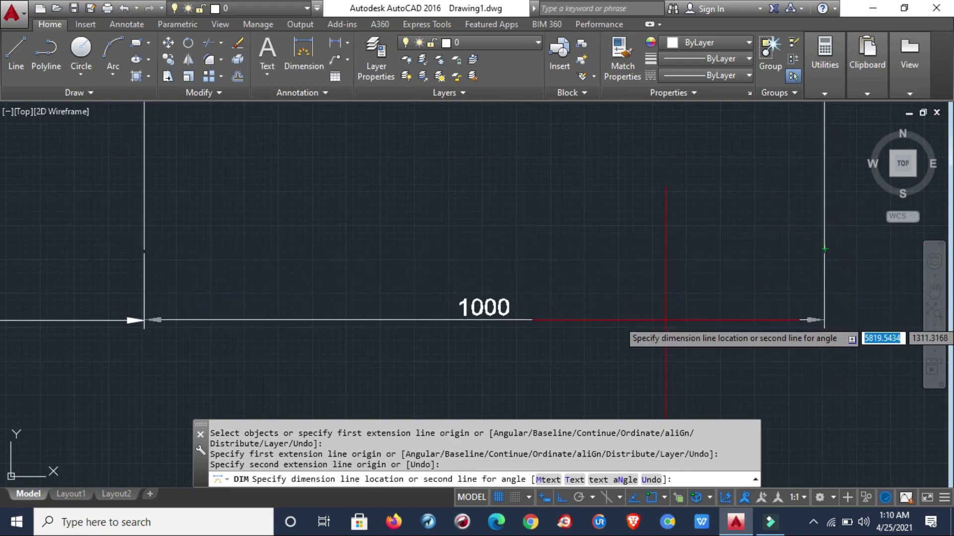
pyautogui.click(664, 319)
pyautogui.scroll(-3, 596, 338)
pyautogui.scroll(2, 555, 348)
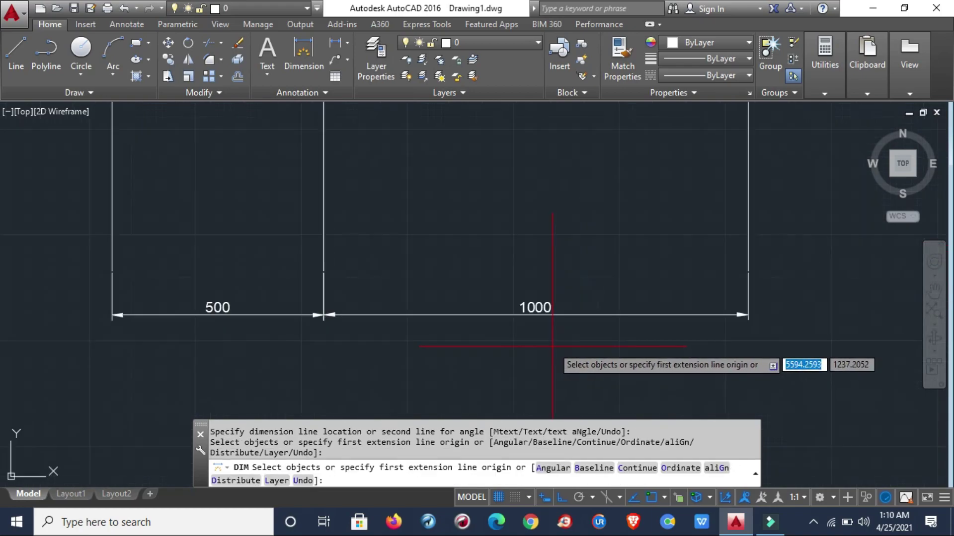
pyautogui.press('Escape')
pyautogui.scroll(-2, 559, 330)
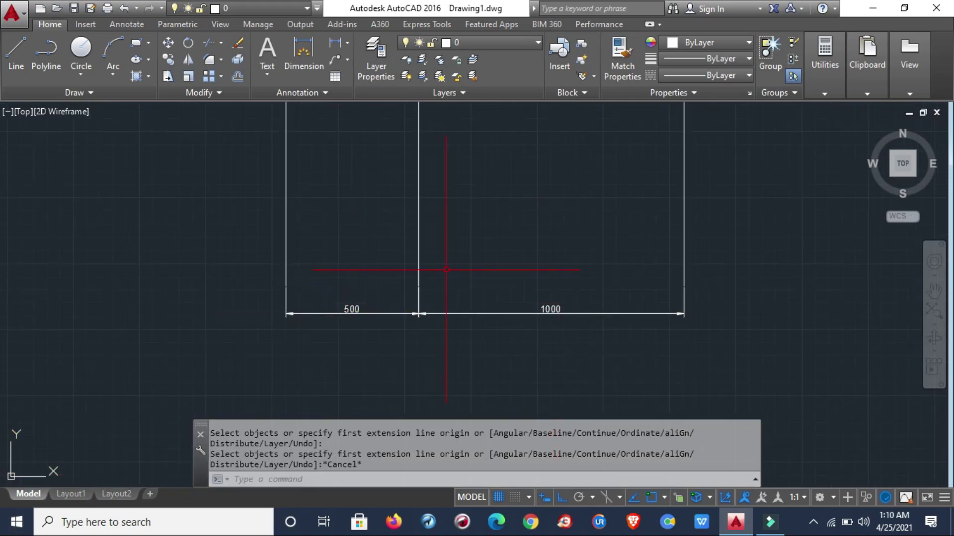
pyautogui.scroll(-2, 426, 309)
pyautogui.moveTo(695, 313)
pyautogui.mouseDown(button='middle')
pyautogui.moveTo(546, 304)
pyautogui.moveTo(423, 317)
pyautogui.mouseUp(button='middle')
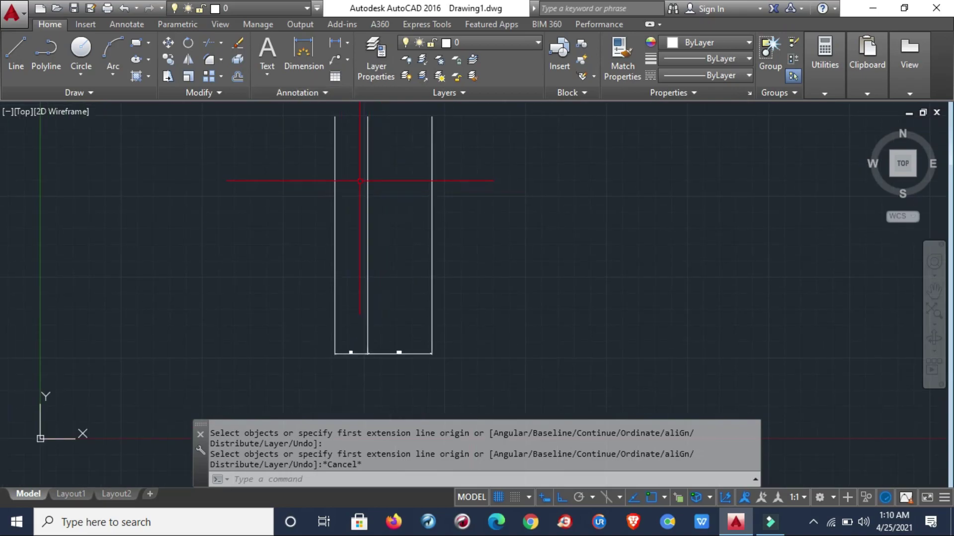
# Draw a short vertical line to the right of the parallel lines.
pyautogui.moveTo(563, 313); pyautogui.dragTo(519, 320, button='middle')
pyautogui.press('l')
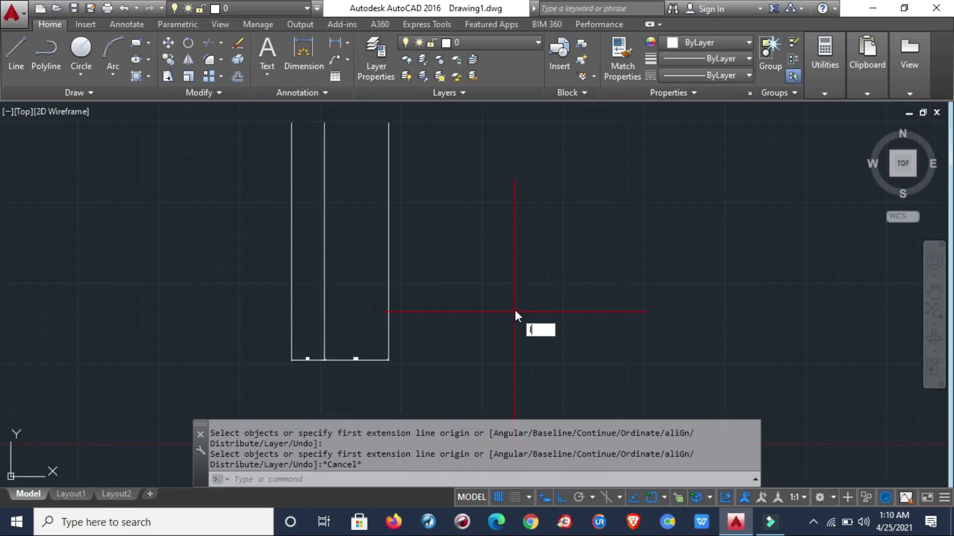
pyautogui.press('Return')
pyautogui.click(516, 176)
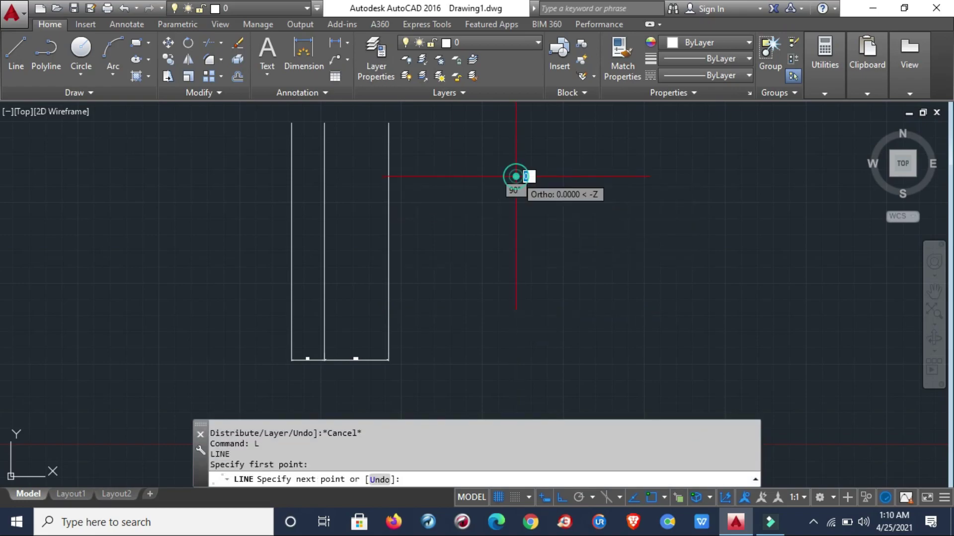
pyautogui.click(520, 255)
pyautogui.press('Escape')
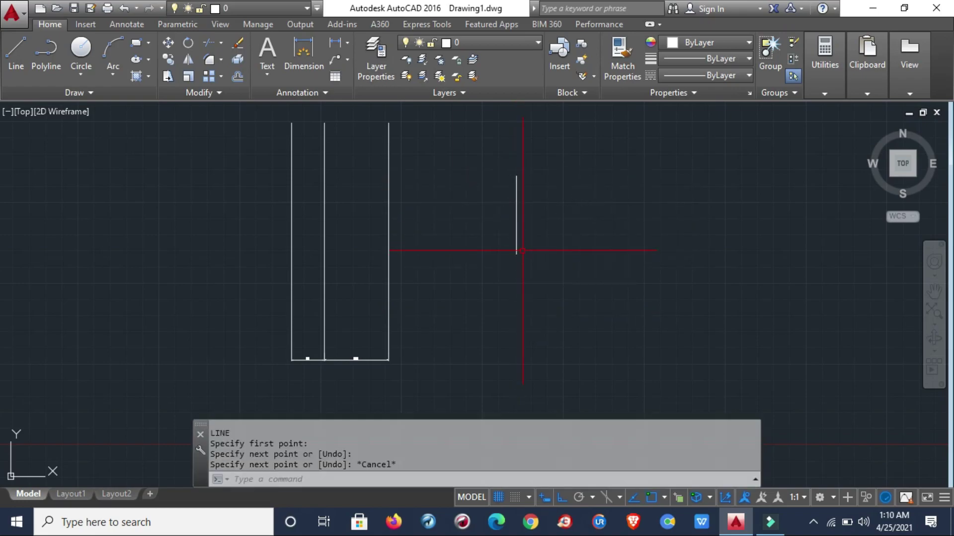
pyautogui.scroll(2, 533, 243)
pyautogui.moveTo(532, 244); pyautogui.dragTo(516, 277, button='middle')
# Move the short line 500 units to the right, using its bottom endpoint as base.
pyautogui.write('m')
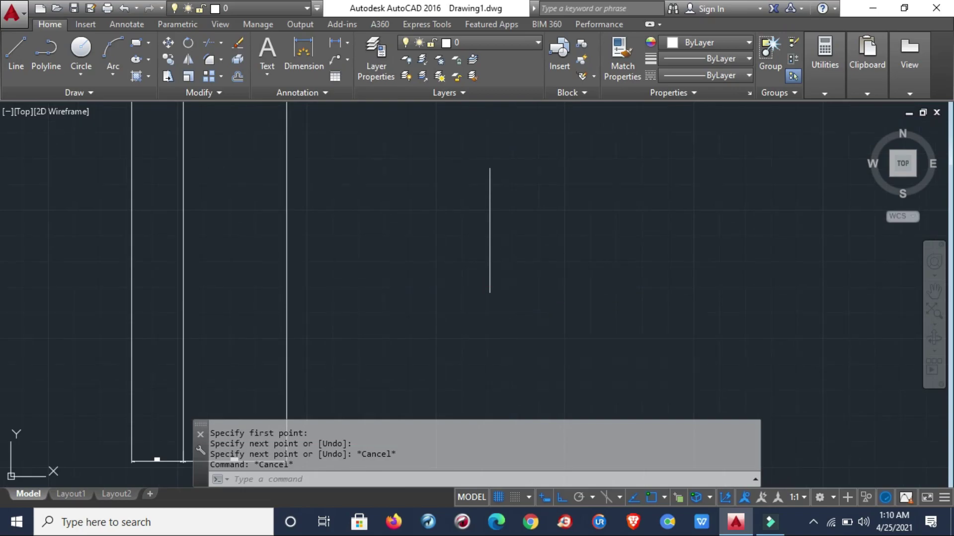
pyautogui.press('Return')
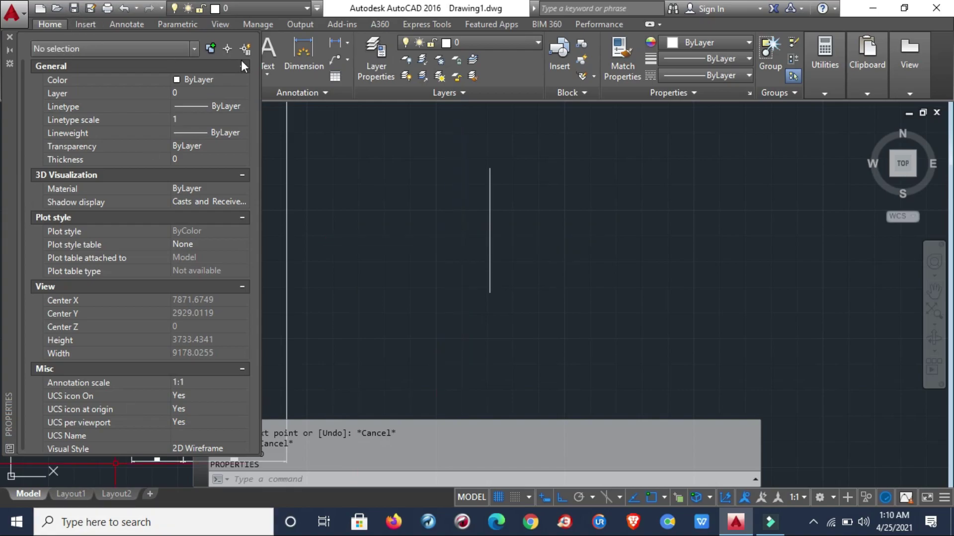
pyautogui.click(10, 37)
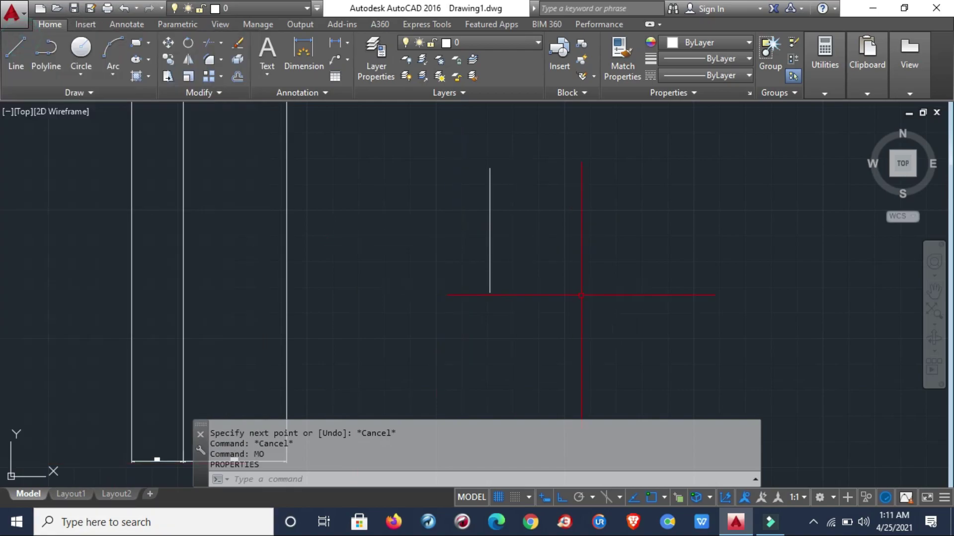
pyautogui.write('m')
pyautogui.press('Return')
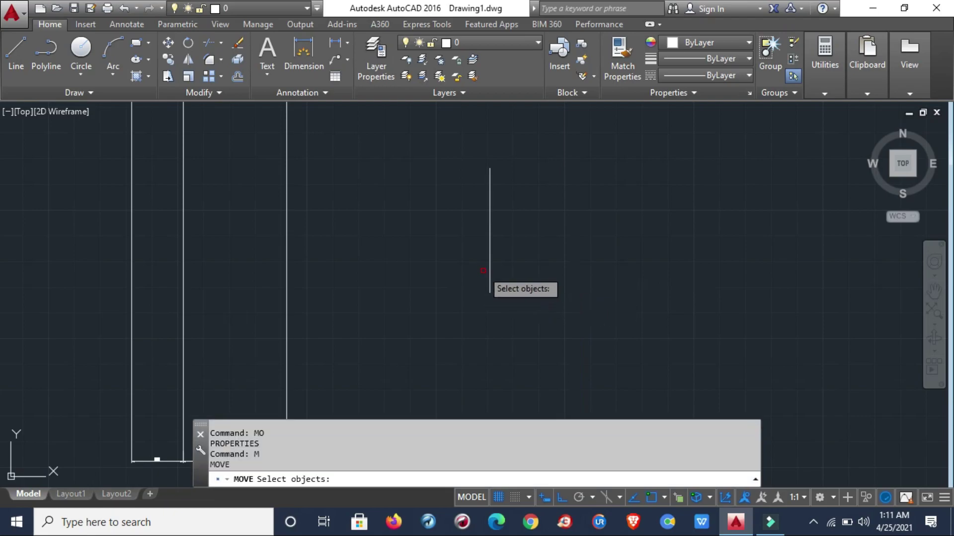
pyautogui.click(490, 269)
pyautogui.press('Return')
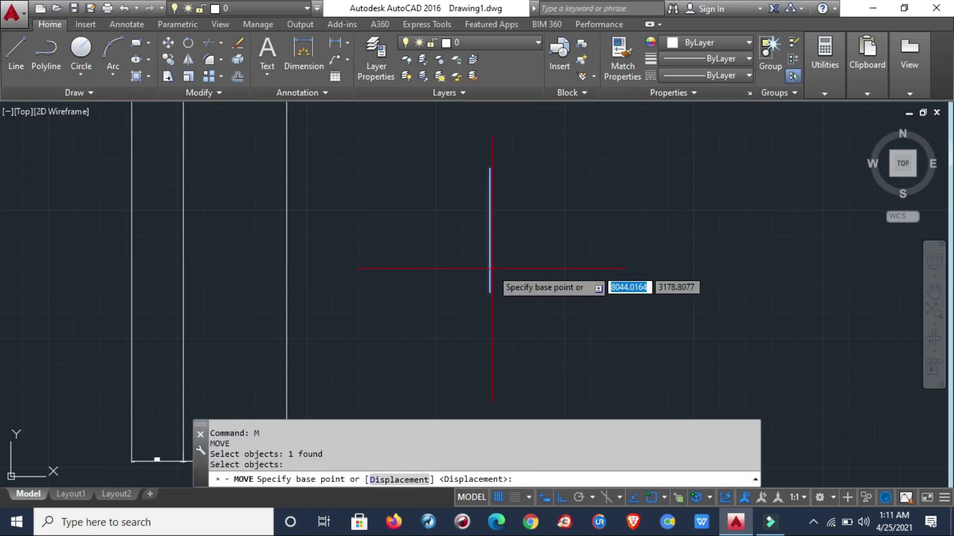
pyautogui.click(490, 292)
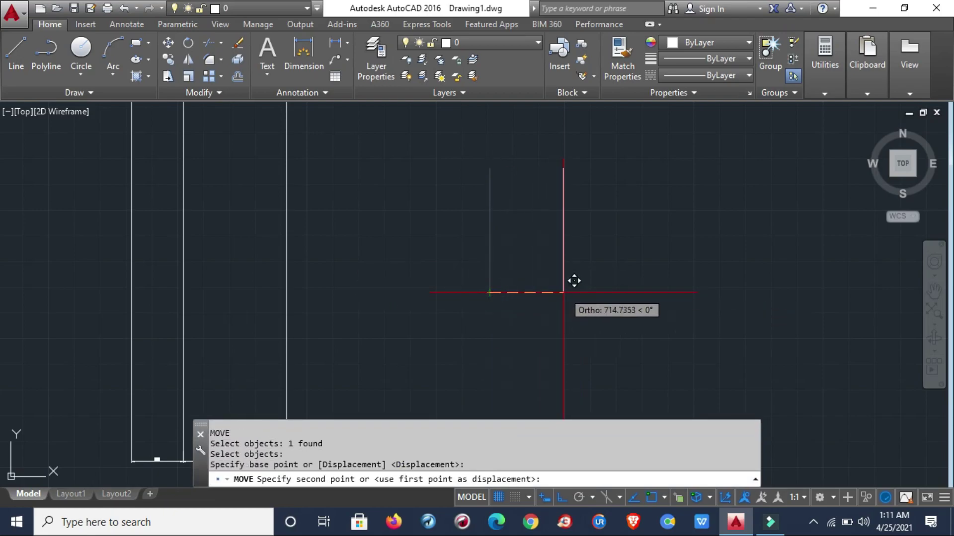
pyautogui.write('500')
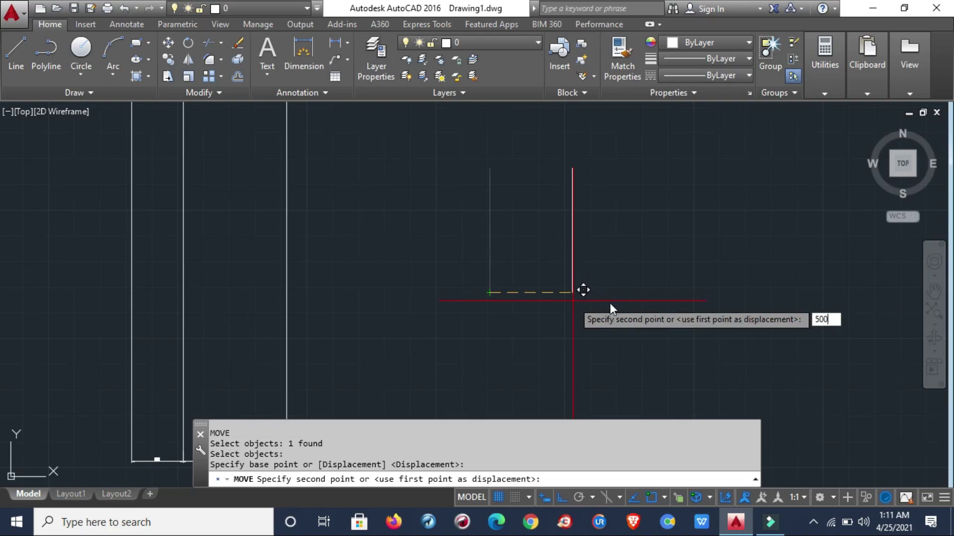
pyautogui.press('Return')
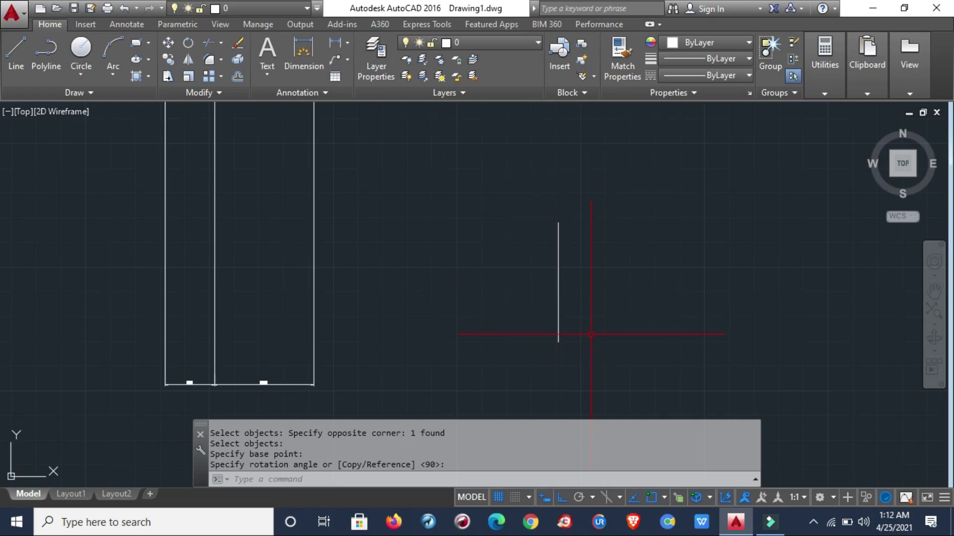
# Rotate the short line 90° about its bottom endpoint so it lies horizontal.
pyautogui.write('r')
pyautogui.press('Return')
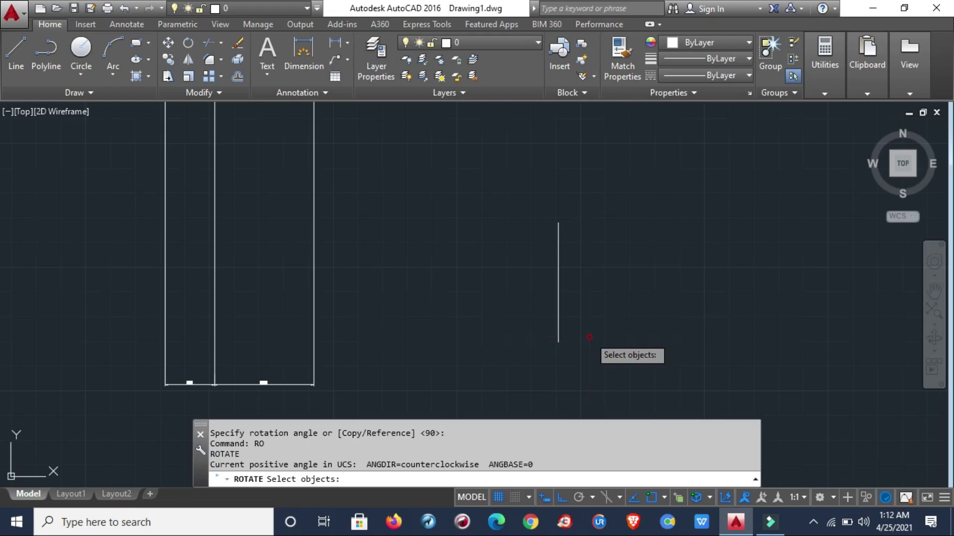
pyautogui.click(559, 297)
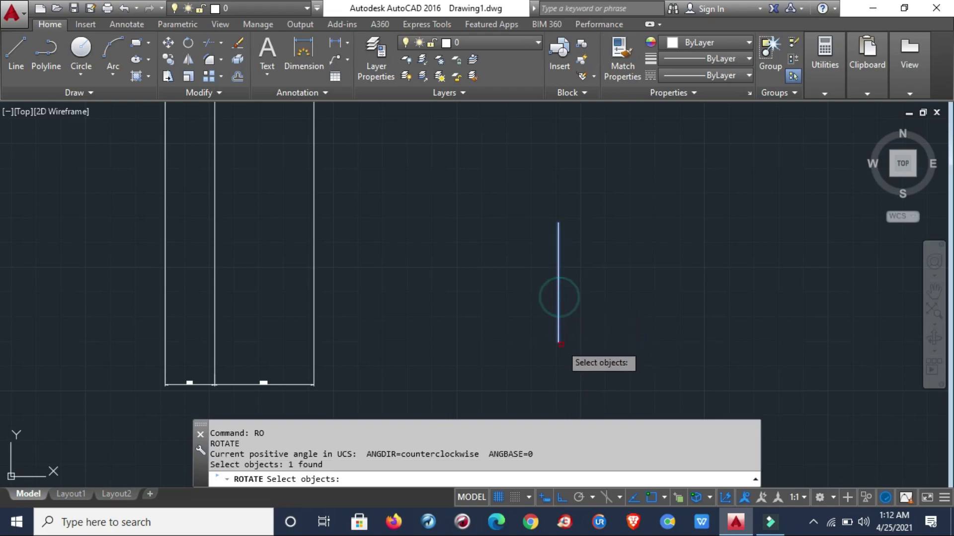
pyautogui.press('Return')
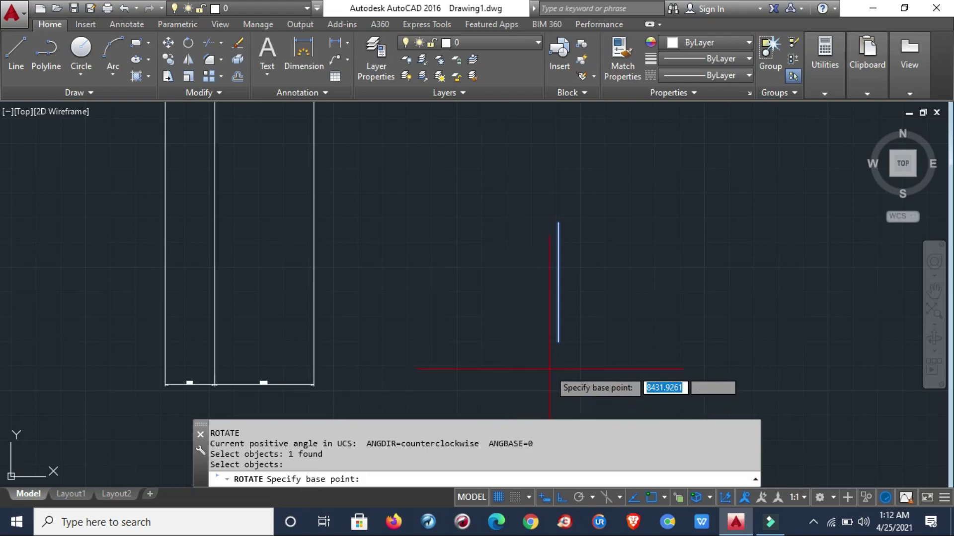
pyautogui.click(559, 342)
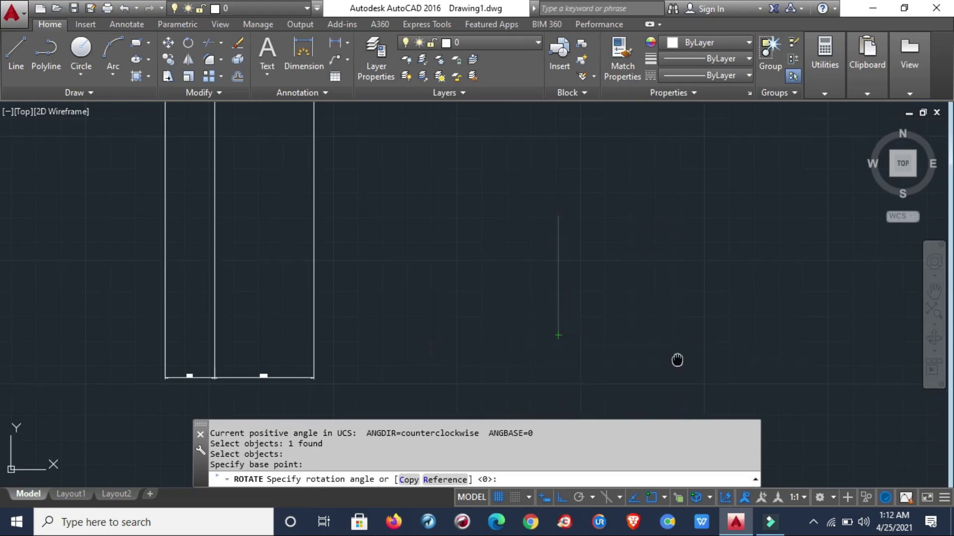
pyautogui.moveTo(677, 361); pyautogui.dragTo(657, 291, button='middle')
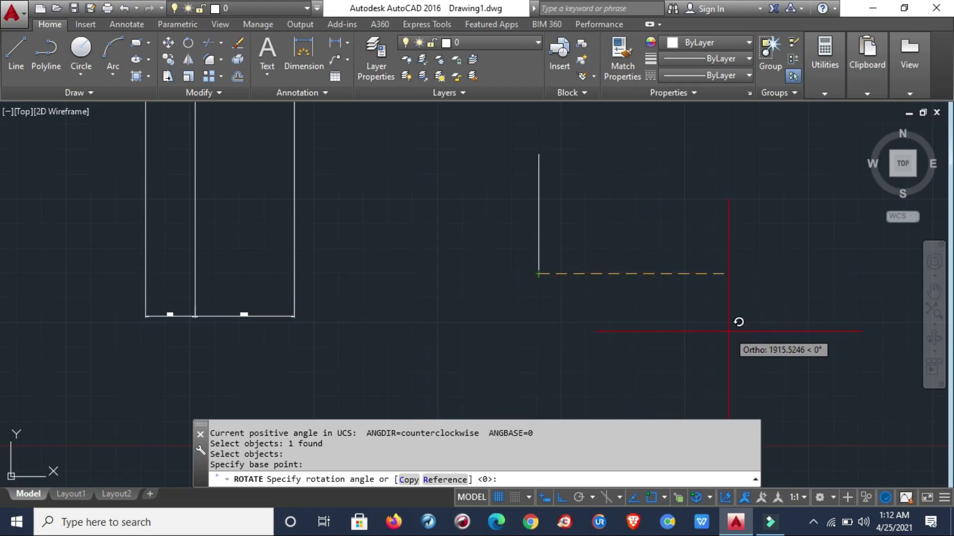
pyautogui.write('90')
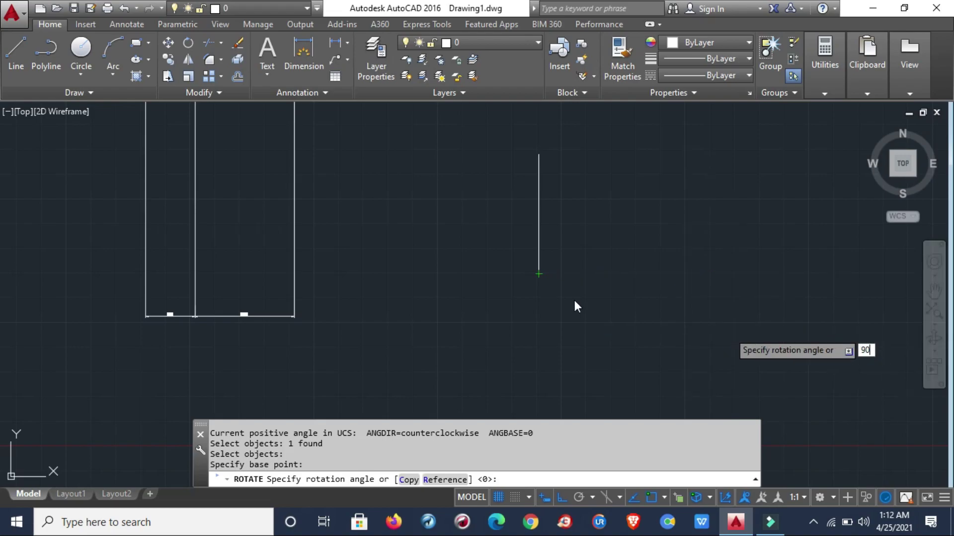
pyautogui.press('Return')
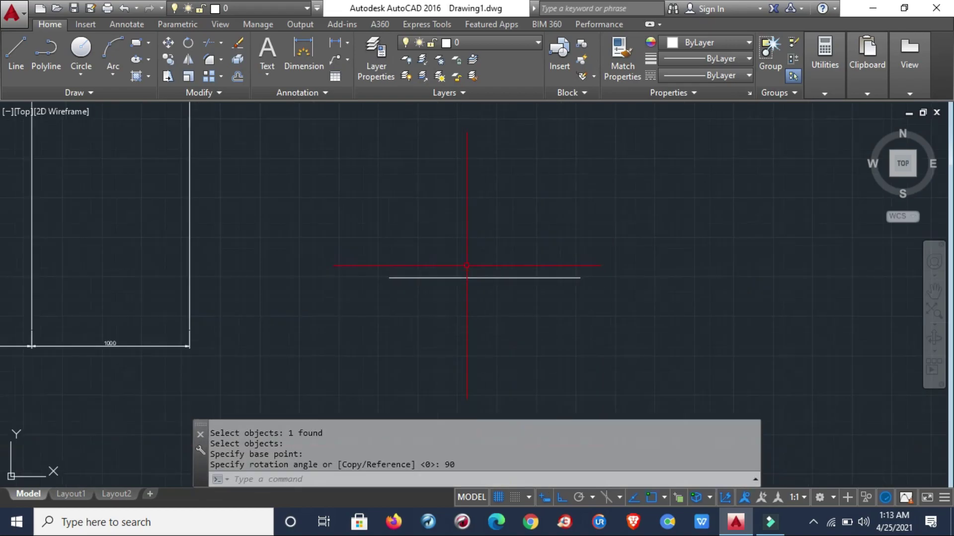
# Rotate the horizontal line a further 270° about its endpoint to stand vertical again.
pyautogui.press('Return')
pyautogui.click(516, 276)
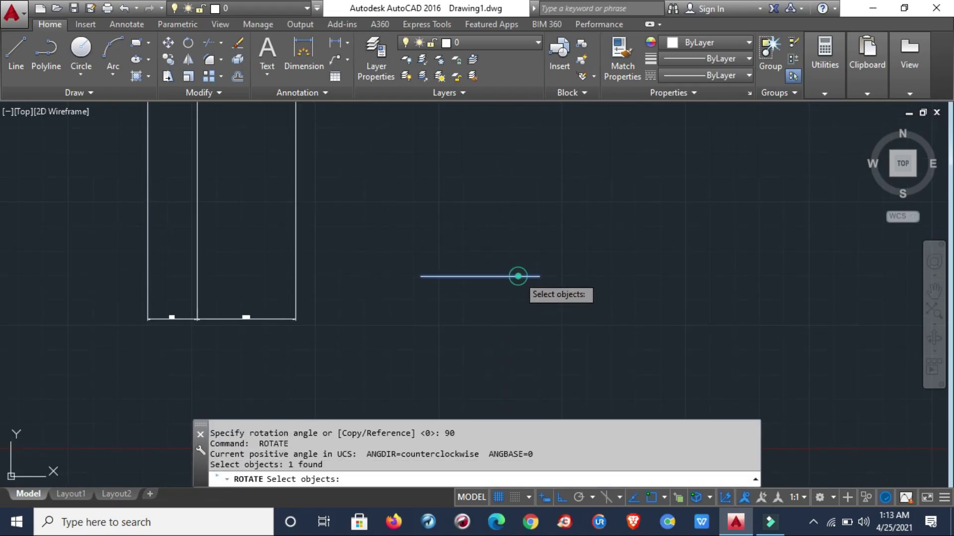
pyautogui.press('Return')
pyautogui.click(539, 276)
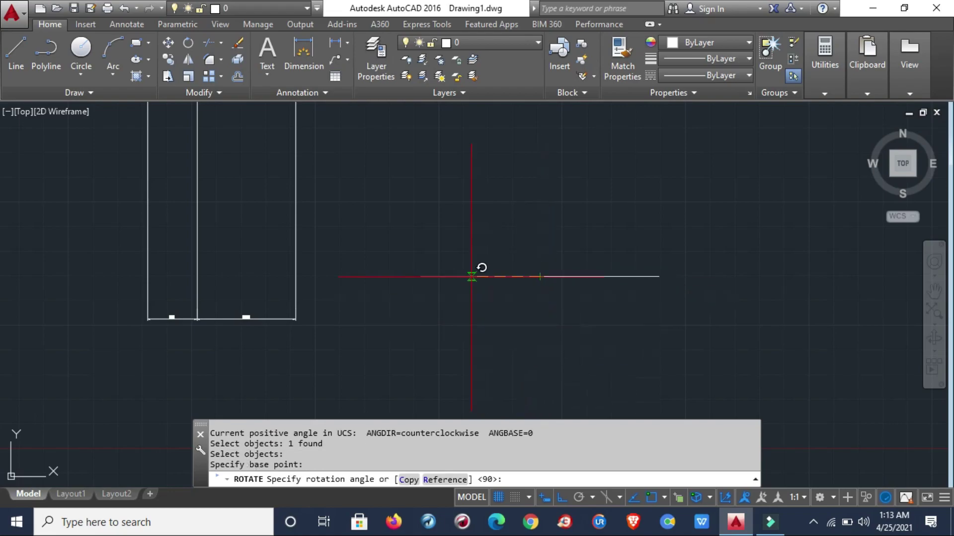
pyautogui.write('2')
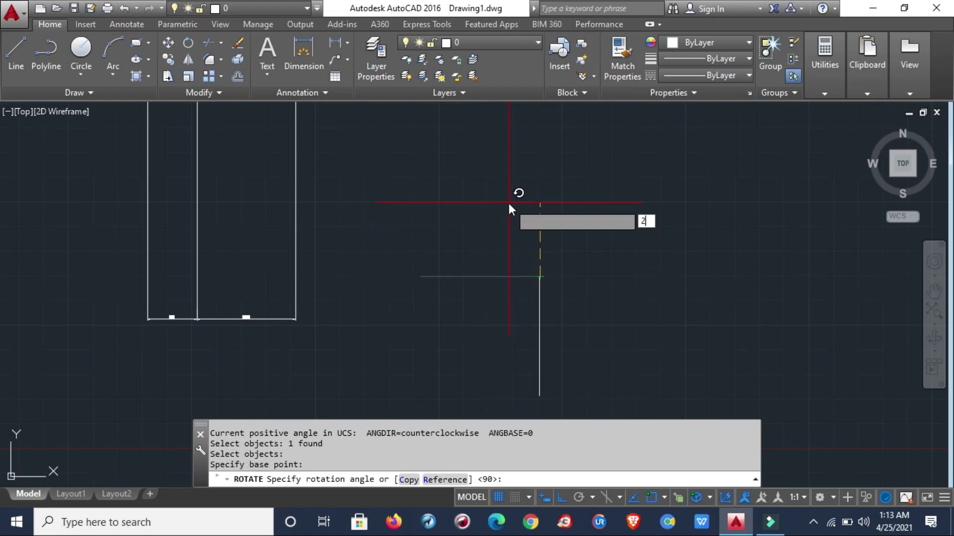
pyautogui.write('70')
pyautogui.press('Return')
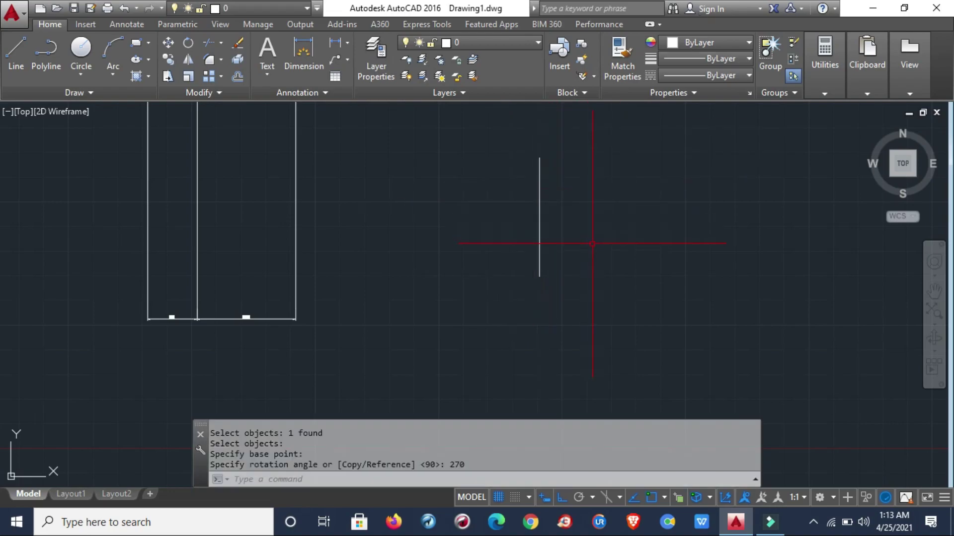
pyautogui.scroll(4, 592, 243)
pyautogui.scroll(-8, 591, 242)
pyautogui.scroll(2, 591, 240)
pyautogui.scroll(2, 527, 241)
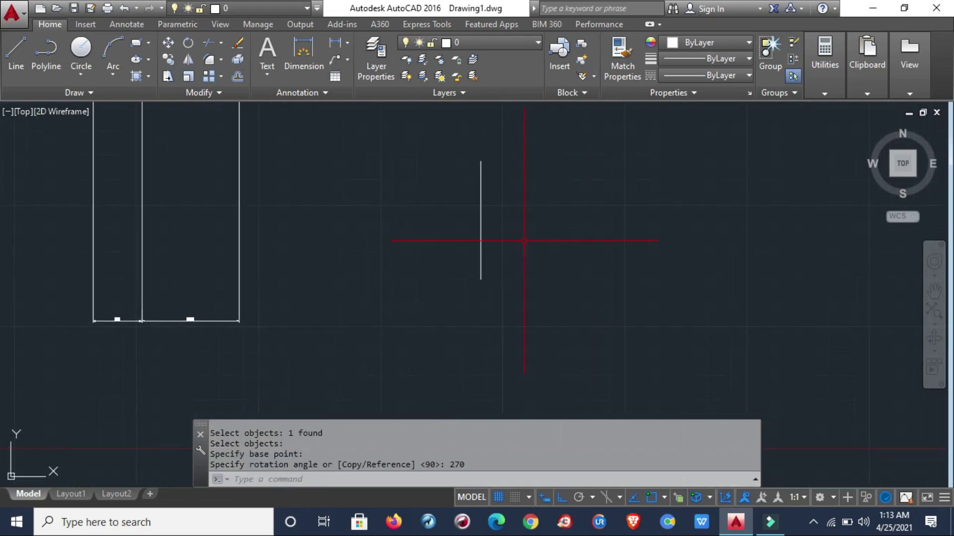
# Draw a circle to the right of the short vertical line.
pyautogui.write('c')
pyautogui.press('Return')
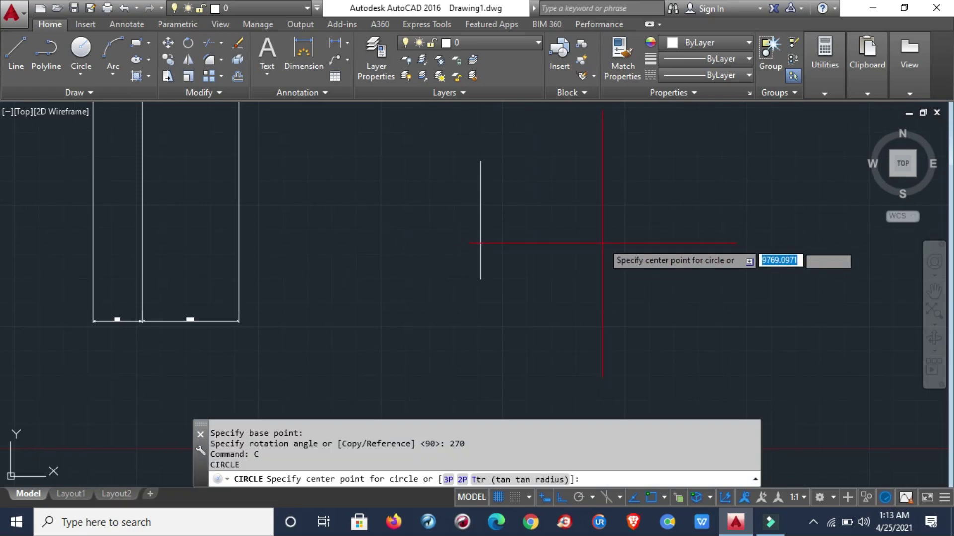
pyautogui.scroll(-2, 614, 226)
pyautogui.moveTo(615, 222); pyautogui.dragTo(464, 193, button='middle')
pyautogui.click(511, 166)
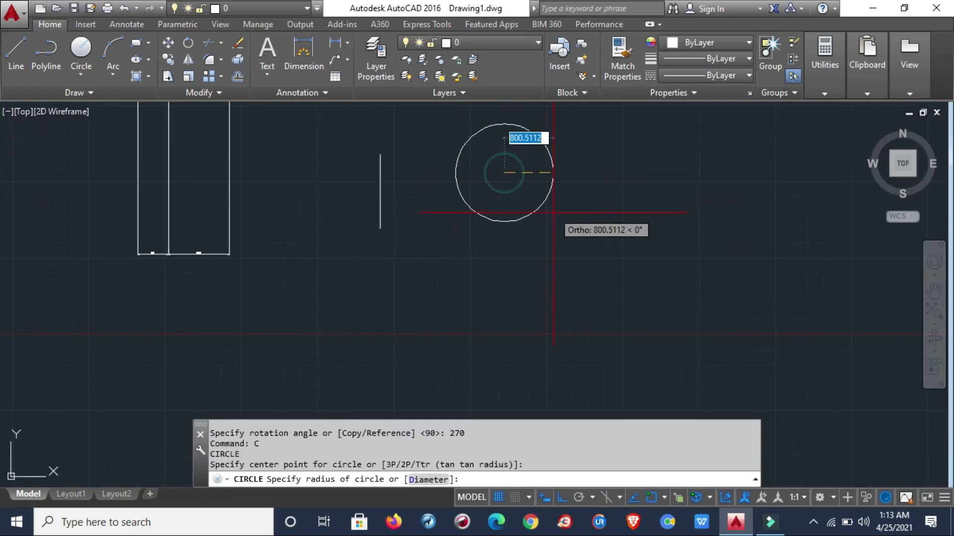
pyautogui.click(558, 221)
pyautogui.moveTo(486, 208); pyautogui.dragTo(472, 256, button='middle')
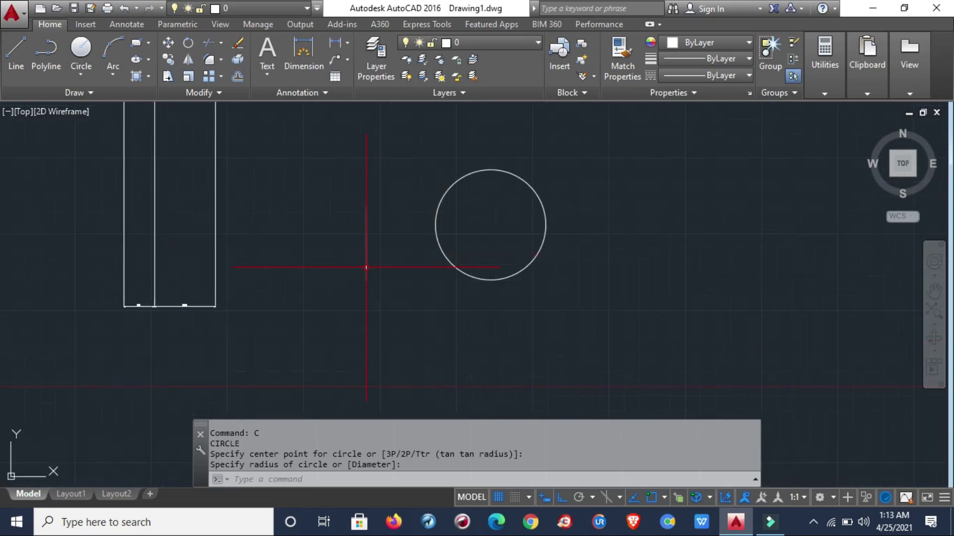
pyautogui.write('m')
# Move the short line so its bottom endpoint lands on the circle's centre.
pyautogui.press('Return')
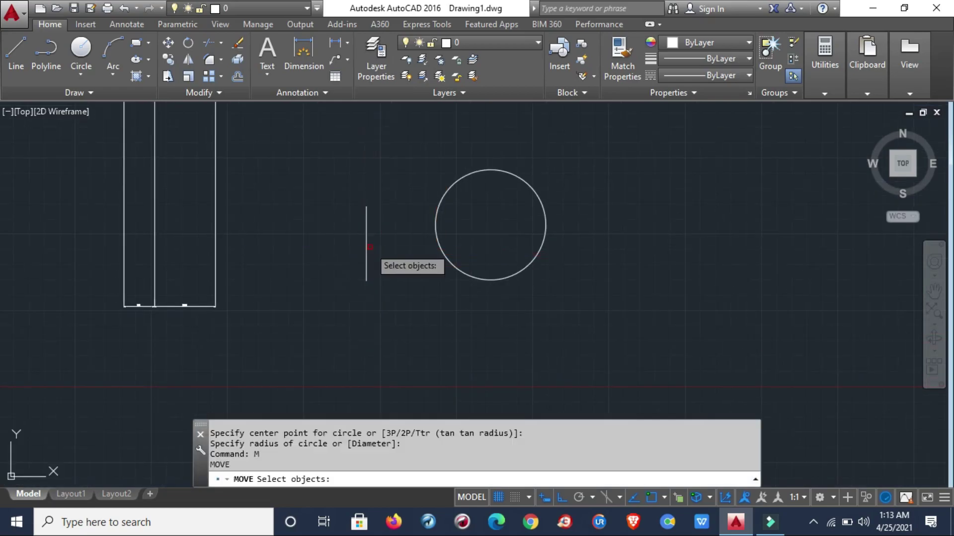
pyautogui.click(366, 251)
pyautogui.press('Return')
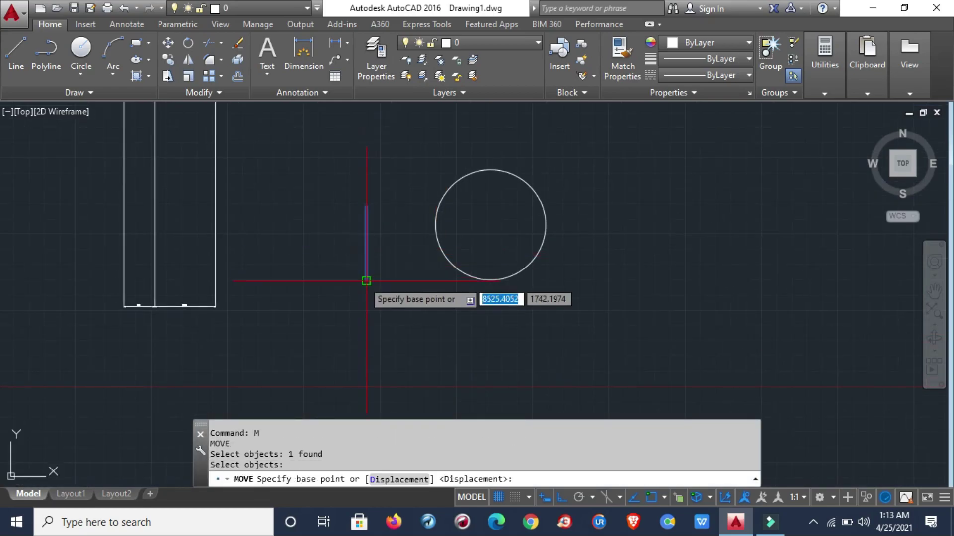
pyautogui.click(366, 280)
pyautogui.click(495, 227)
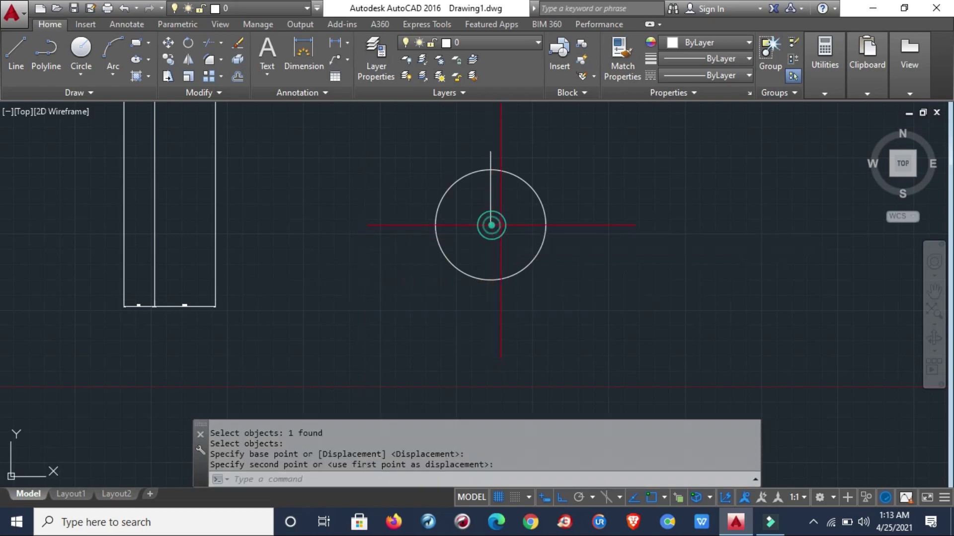
pyautogui.press('Escape')
pyautogui.press('Escape')
pyautogui.press('Escape')
pyautogui.scroll(3, 495, 196)
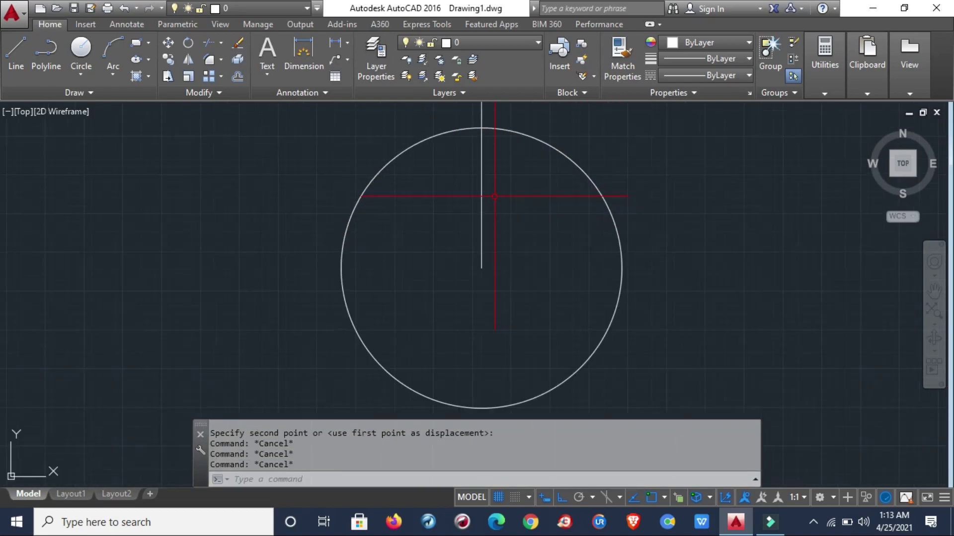
pyautogui.scroll(-3, 495, 229)
pyautogui.write('r')
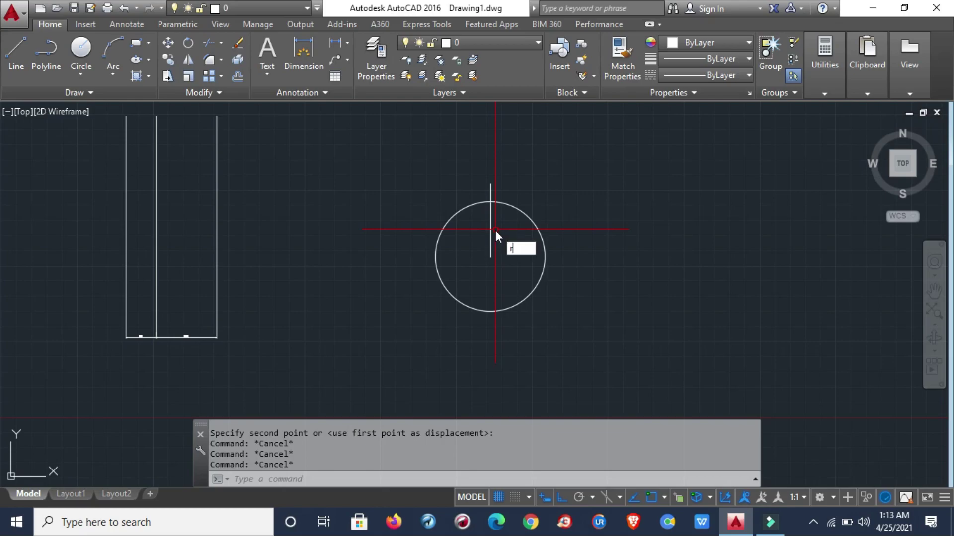
# Rotate the short line 90° about the circle centre.
pyautogui.write('o')
pyautogui.press('Return')
pyautogui.click(489, 235)
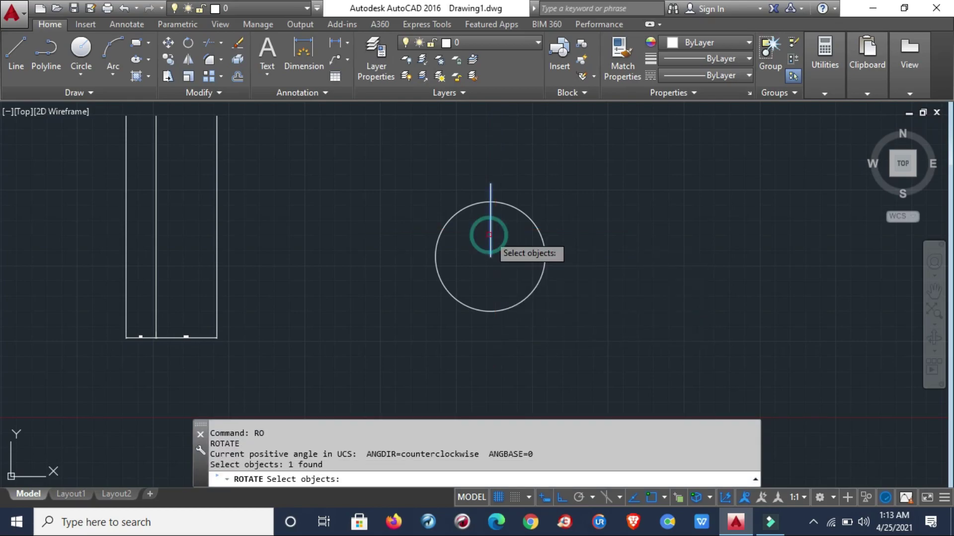
pyautogui.press('Return')
pyautogui.click(490, 257)
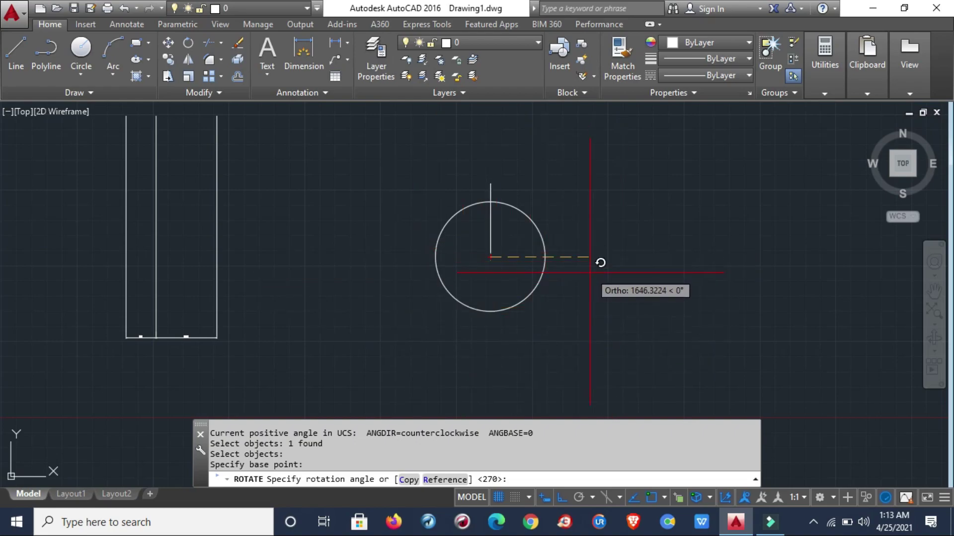
pyautogui.write('90')
pyautogui.press('Return')
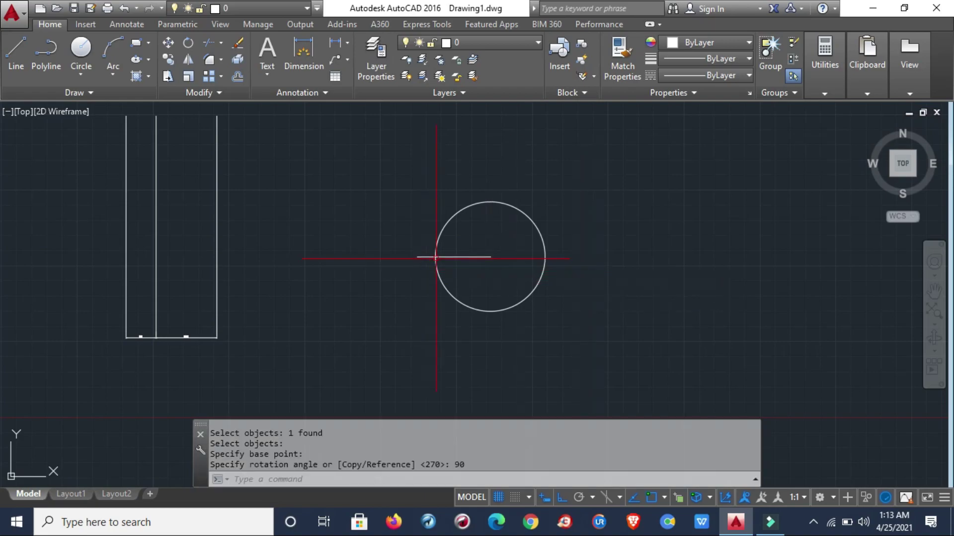
# Rotate the now horizontal line a further 180° about the circle centre.
pyautogui.press('Return')
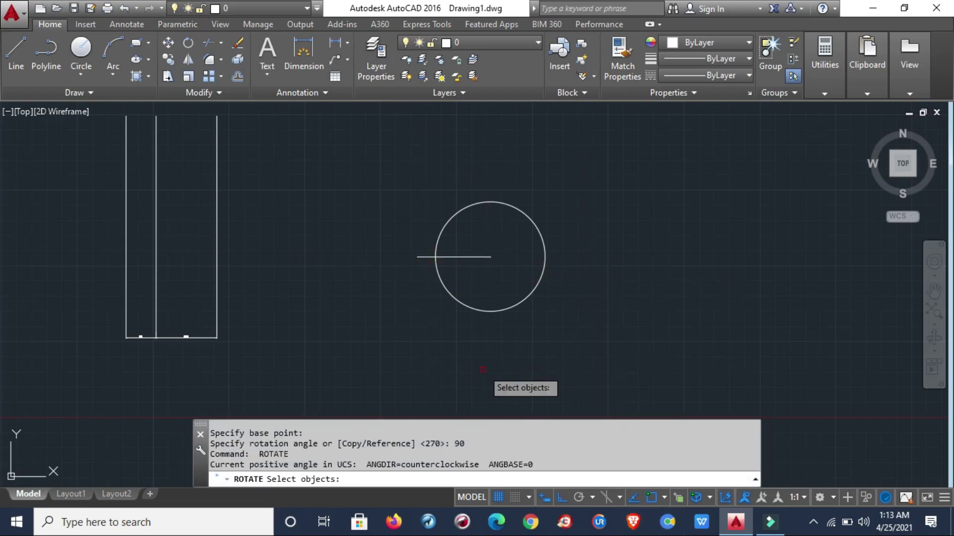
pyautogui.click(472, 257)
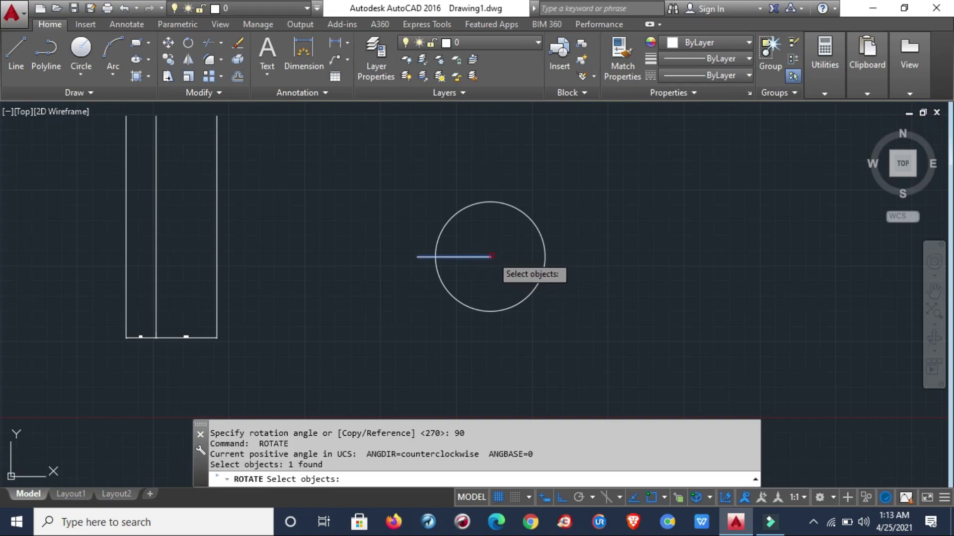
pyautogui.press('Return')
pyautogui.click(491, 257)
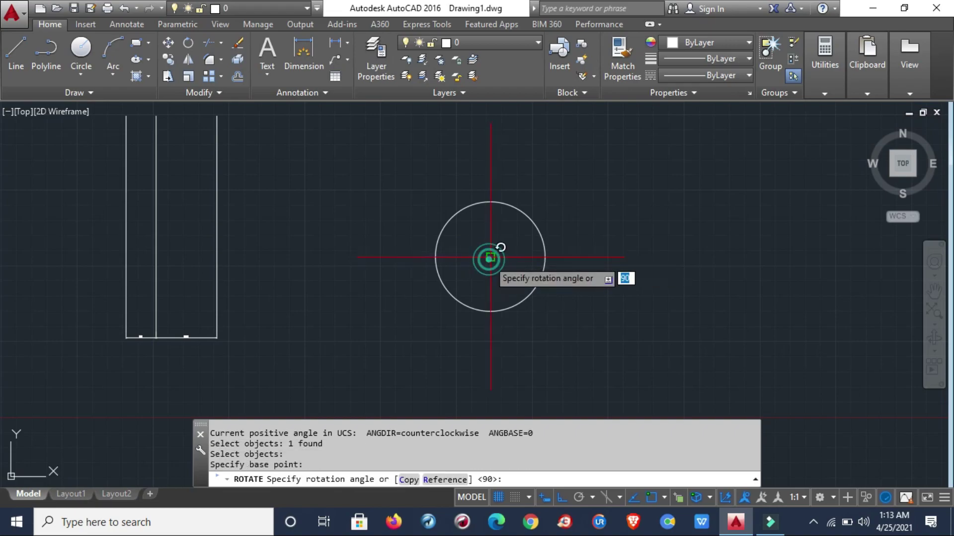
pyautogui.write('180')
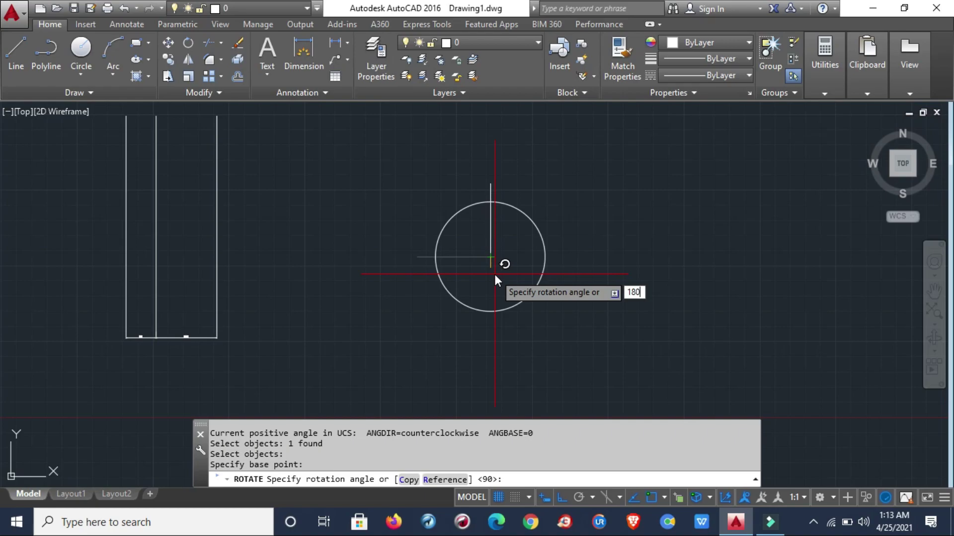
pyautogui.press('Return')
# Rotate the line a further 270° about the circle centre so it points straight down.
pyautogui.press('Return')
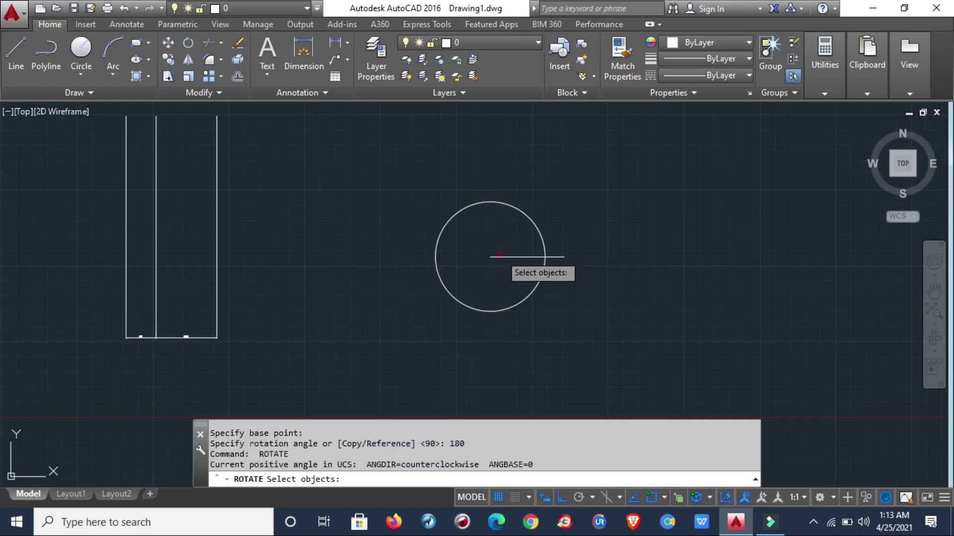
pyautogui.click(496, 257)
pyautogui.press('Return')
pyautogui.click(490, 257)
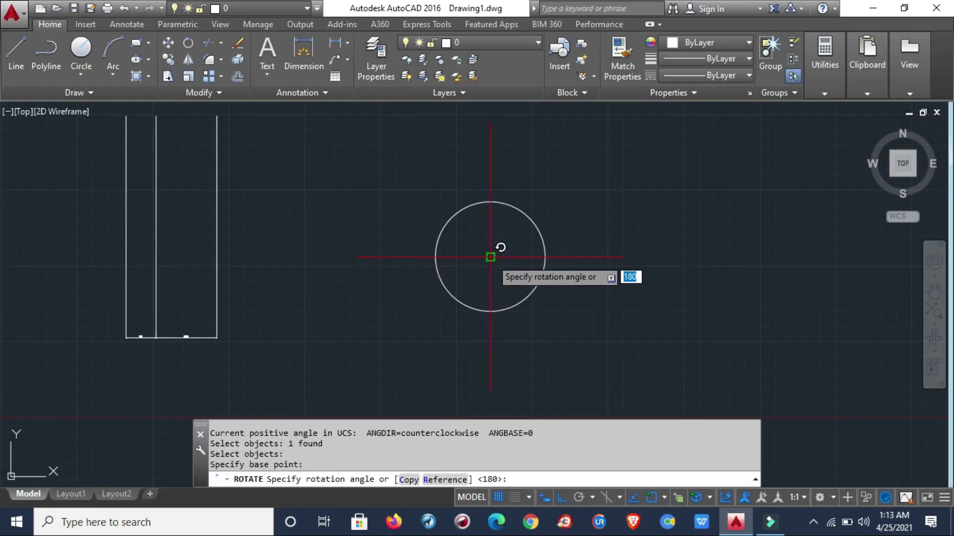
pyautogui.write('270')
pyautogui.press('Return')
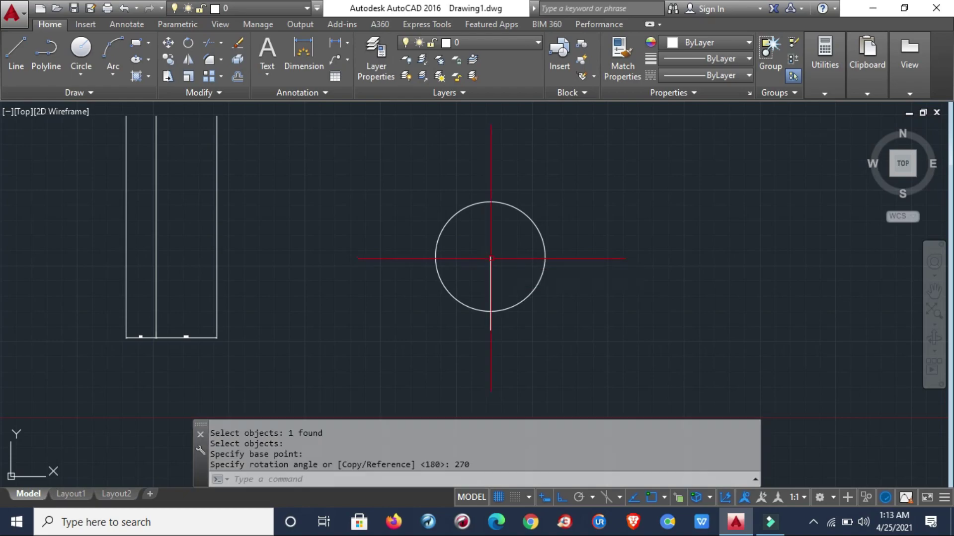
pyautogui.scroll(3, 513, 271)
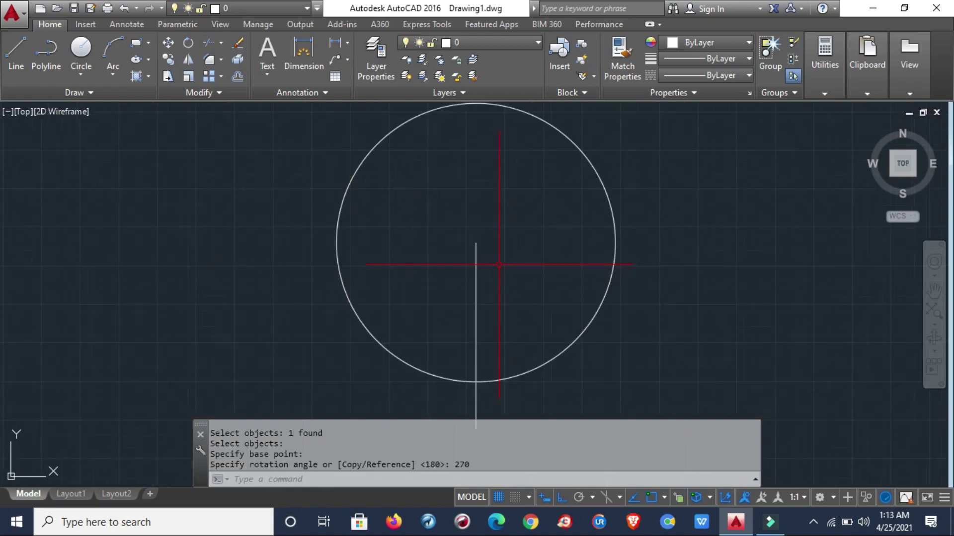
pyautogui.scroll(-3, 497, 290)
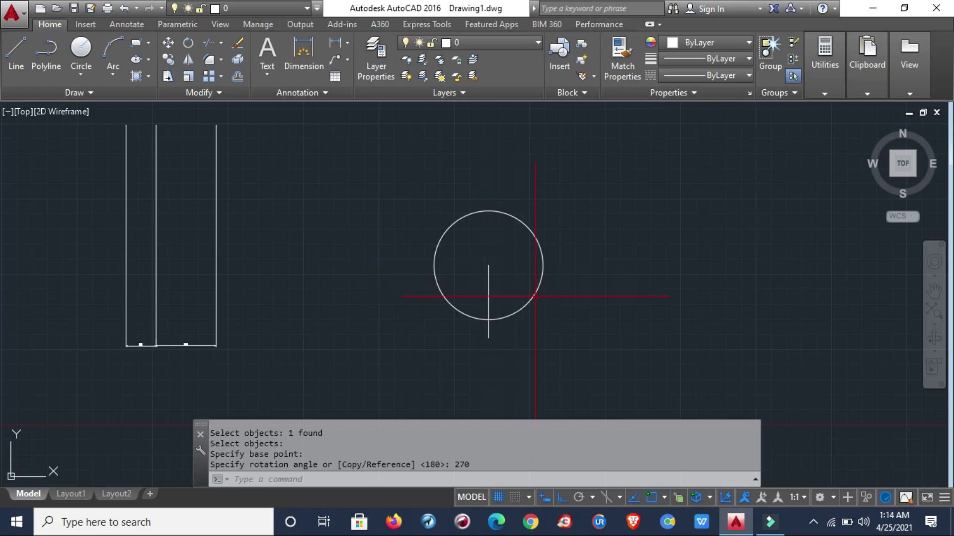
pyautogui.scroll(-2, 496, 318)
pyautogui.scroll(-1, 505, 305)
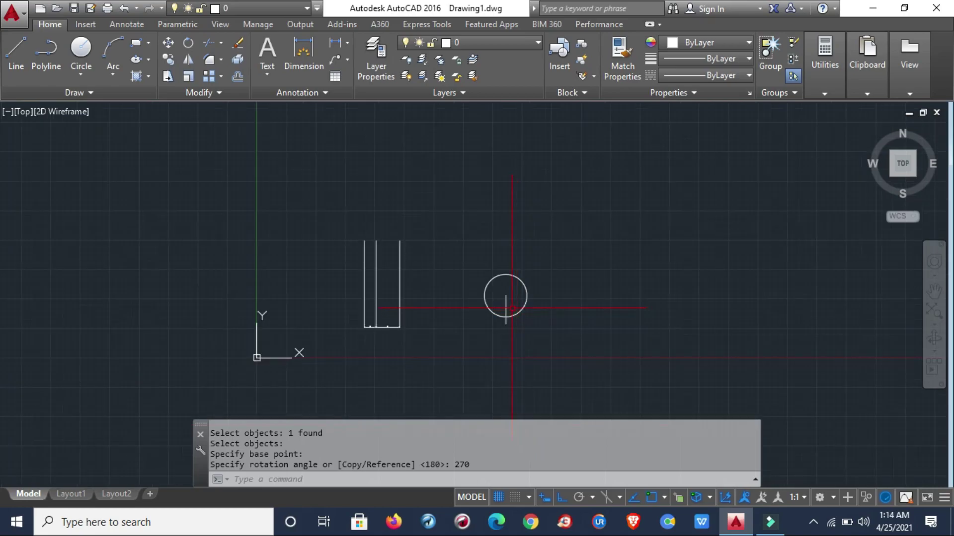
pyautogui.scroll(5, 405, 324)
pyautogui.moveTo(405, 324); pyautogui.dragTo(524, 319, button='middle')
pyautogui.scroll(-4, 529, 312)
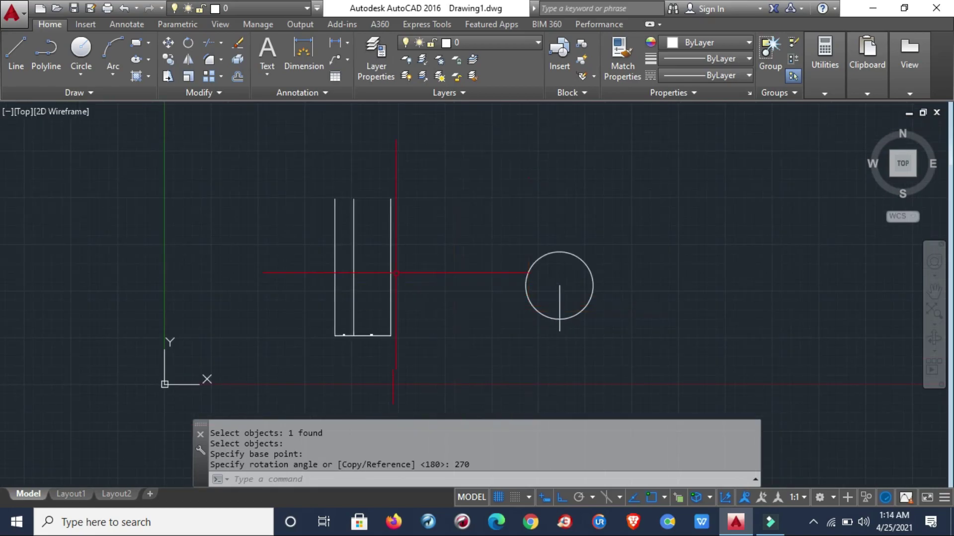
pyautogui.scroll(2, 390, 272)
pyautogui.moveTo(592, 347); pyautogui.dragTo(511, 336, button='middle')
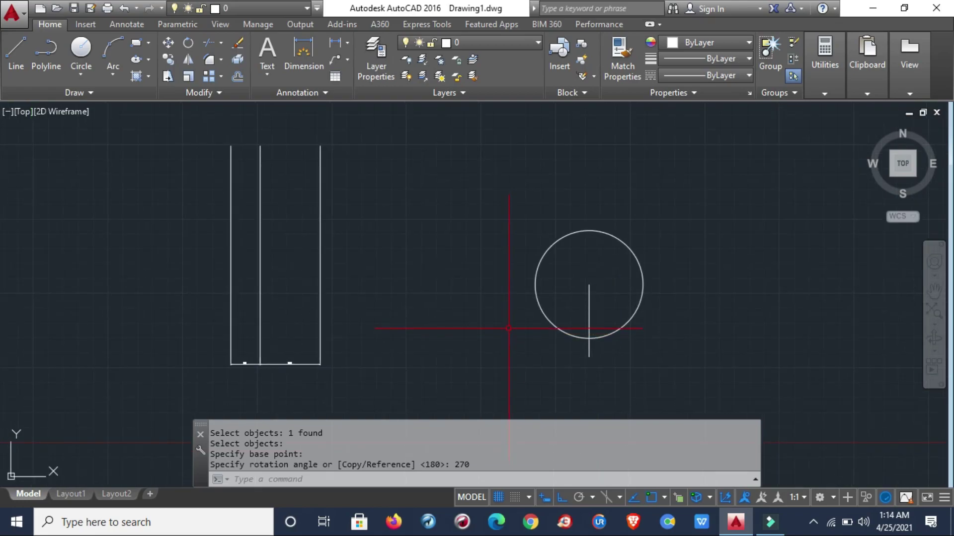
pyautogui.scroll(-4, 485, 317)
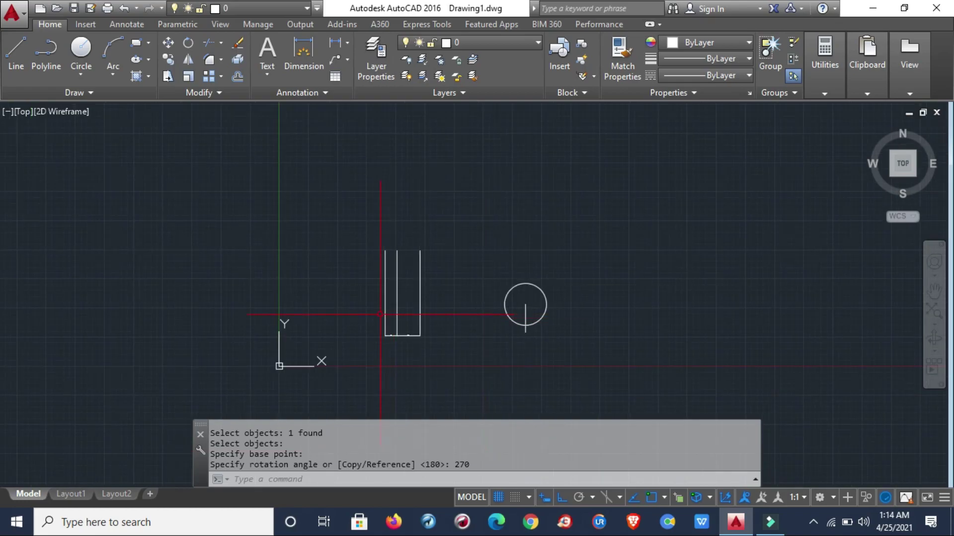
pyautogui.scroll(2, 374, 314)
pyautogui.scroll(2, 440, 337)
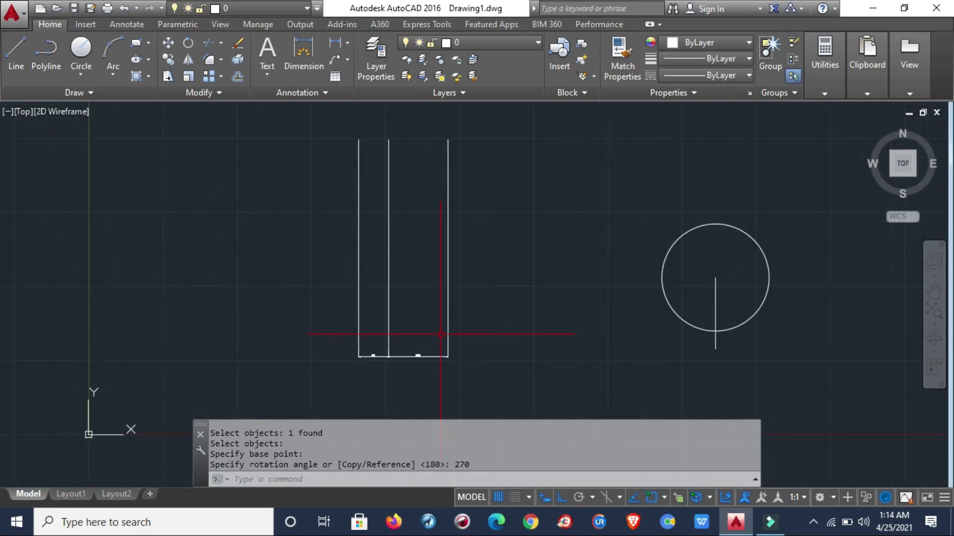
pyautogui.moveTo(437, 340); pyautogui.dragTo(386, 344, button='middle')
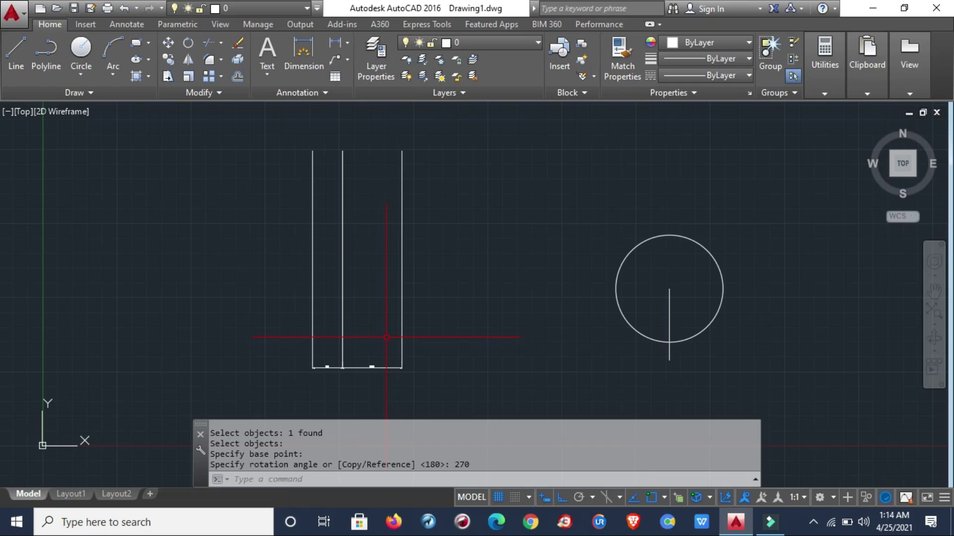
pyautogui.scroll(-4, 395, 331)
pyautogui.scroll(4, 471, 312)
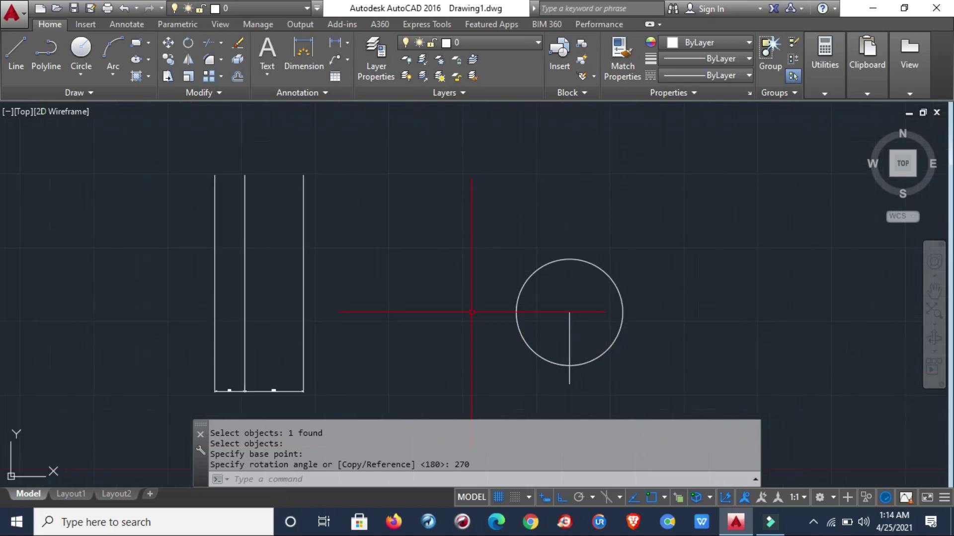
pyautogui.moveTo(376, 342)
pyautogui.mouseDown(button='middle')
pyautogui.moveTo(511, 334)
pyautogui.moveTo(403, 324)
pyautogui.mouseUp(button='middle')
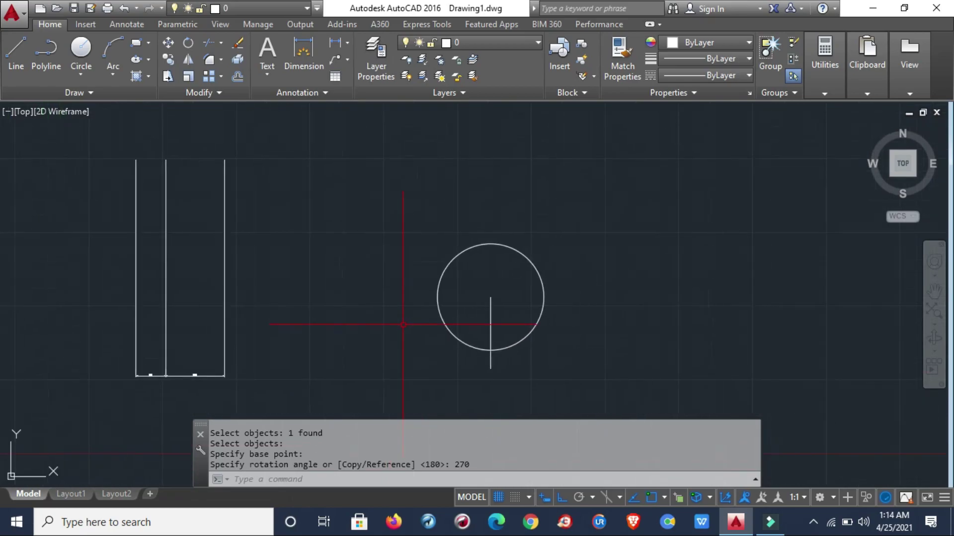
pyautogui.scroll(-2, 622, 316)
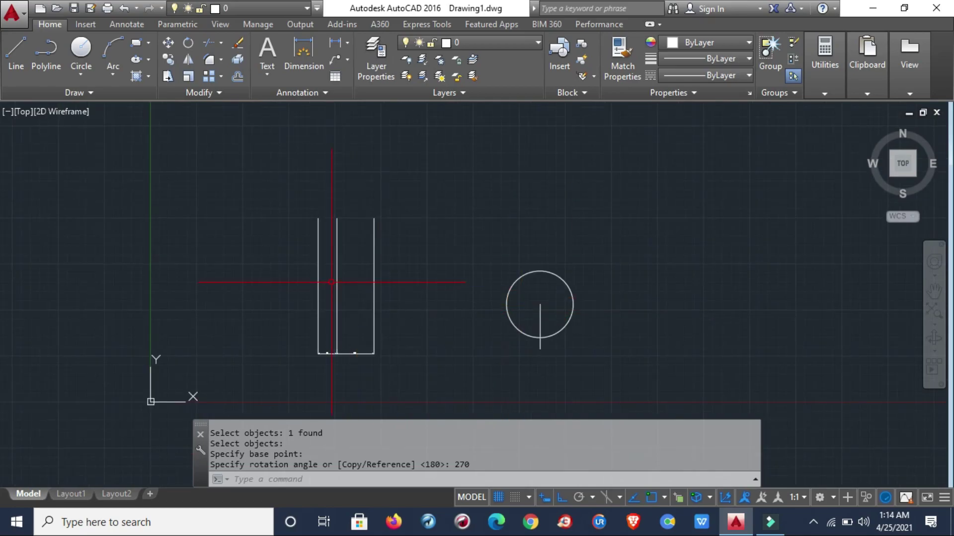
pyautogui.scroll(2, 331, 282)
pyautogui.moveTo(560, 341); pyautogui.dragTo(424, 309, button='middle')
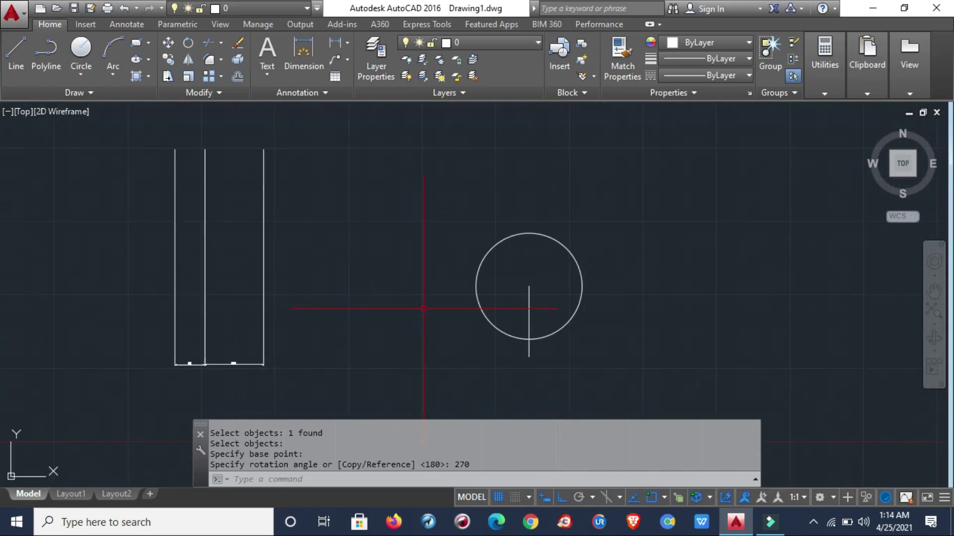